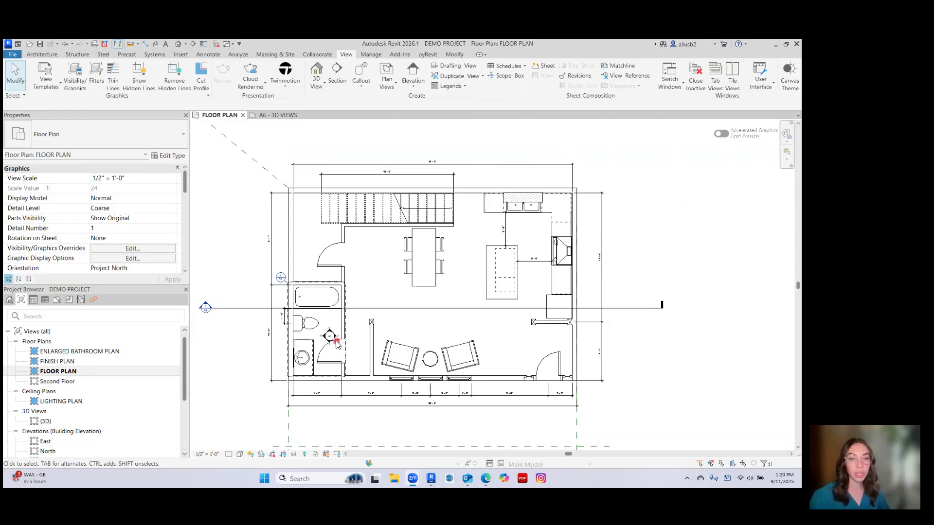
Place a perspective camera near the middle of the floor plan, aimed diagonally past the island at the sink-and-range corner.
middle_drag(462, 316, 488, 288)
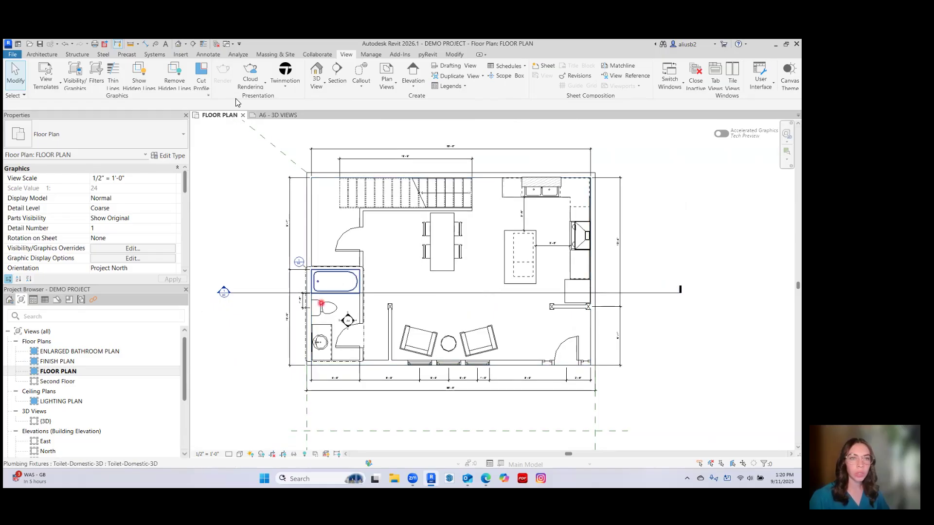
click(186, 46)
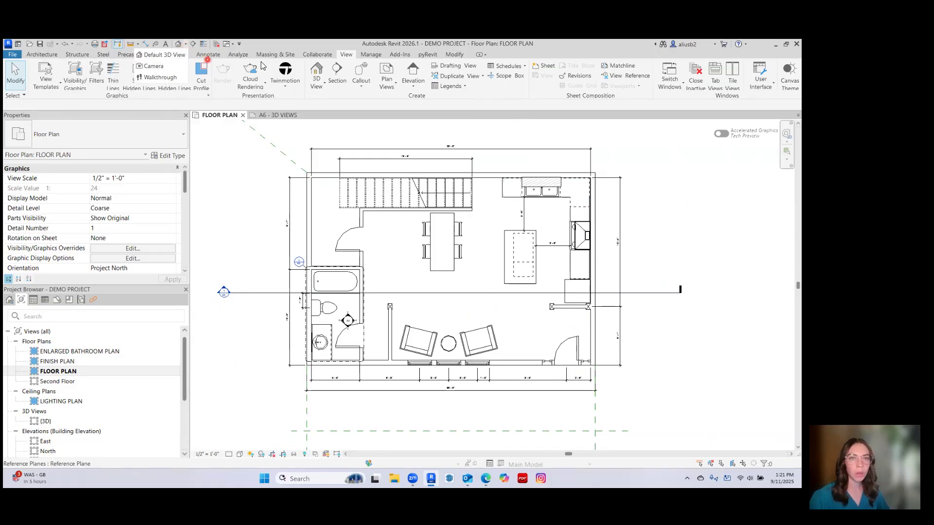
click(326, 82)
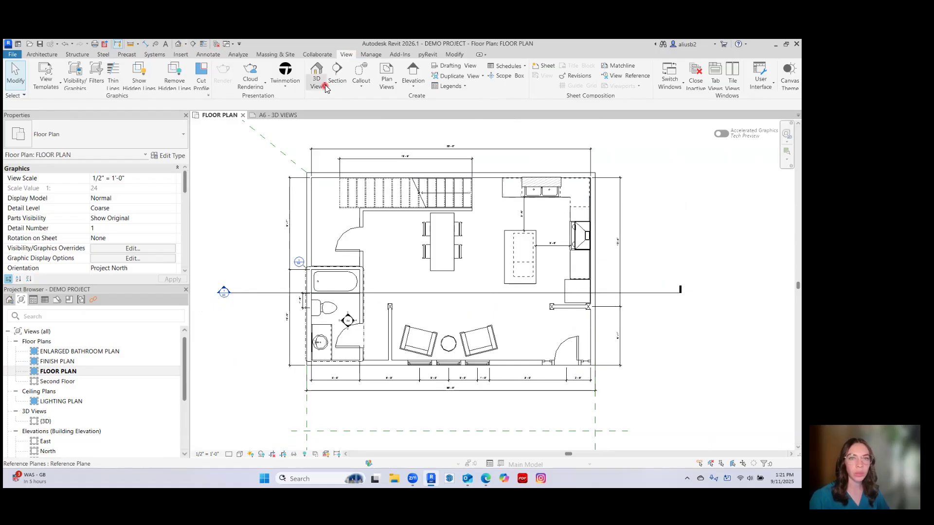
click(301, 119)
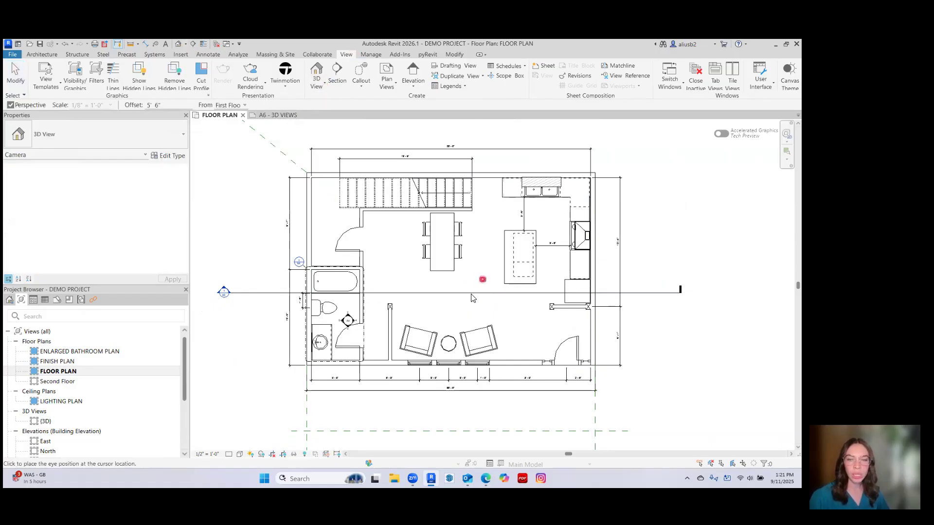
scroll(474, 291, down, 1)
middle_drag(475, 292, 404, 275)
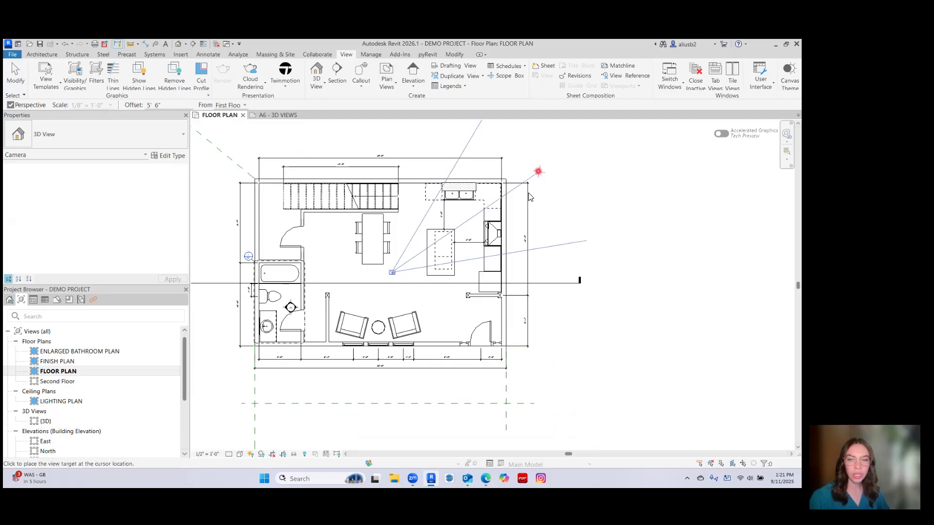
scroll(484, 222, down, 1)
middle_drag(484, 220, 467, 252)
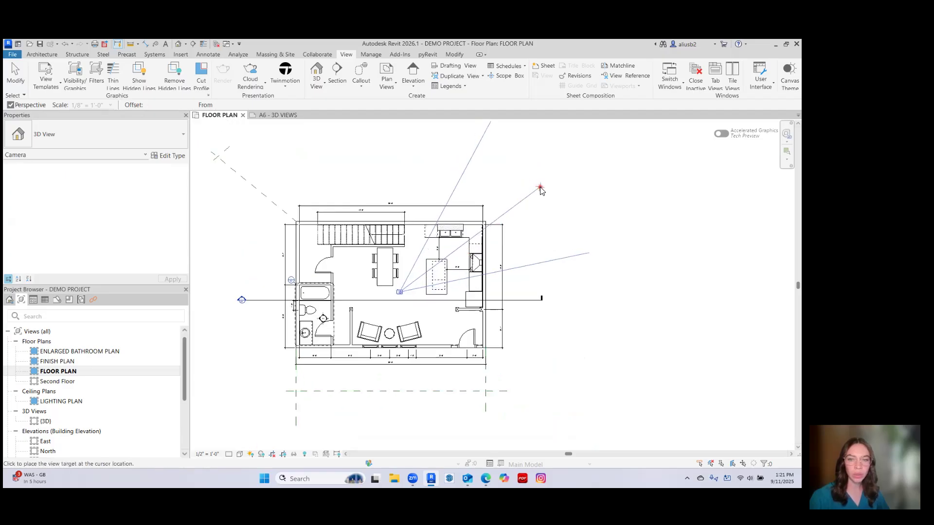
click(540, 188)
Extend the camera view's crop region downward and to both sides to include the dishwasher, island and refrigerator.
scroll(427, 267, down, 3)
middle_drag(410, 285, 397, 271)
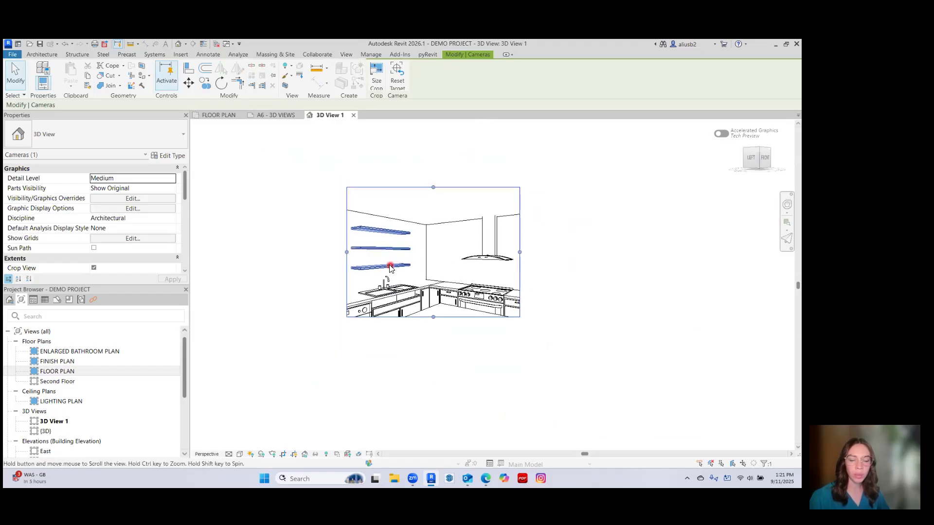
drag(433, 317, 433, 368)
drag(346, 278, 286, 278)
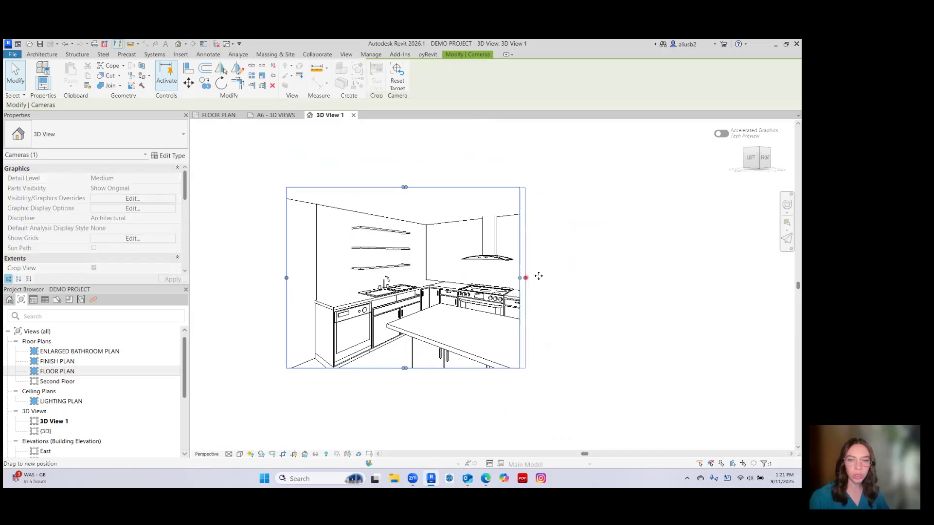
drag(538, 276, 614, 286)
drag(451, 368, 455, 412)
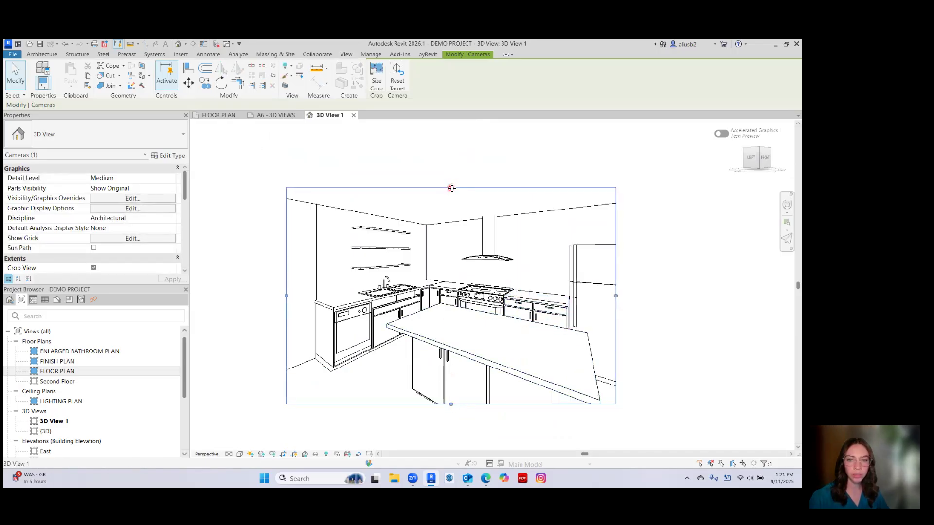
click(489, 179)
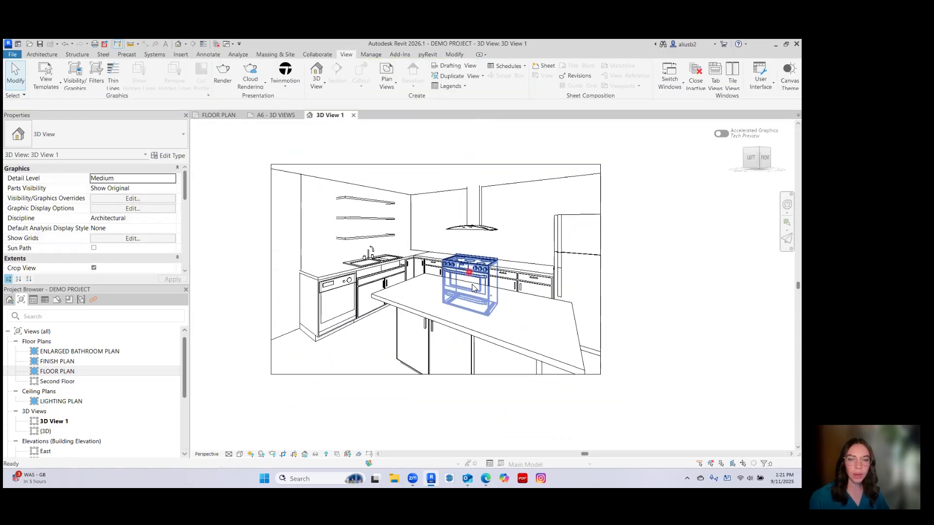
Set the kitchen view's crop region width to 12" using Scale (locked proportions).
click(394, 165)
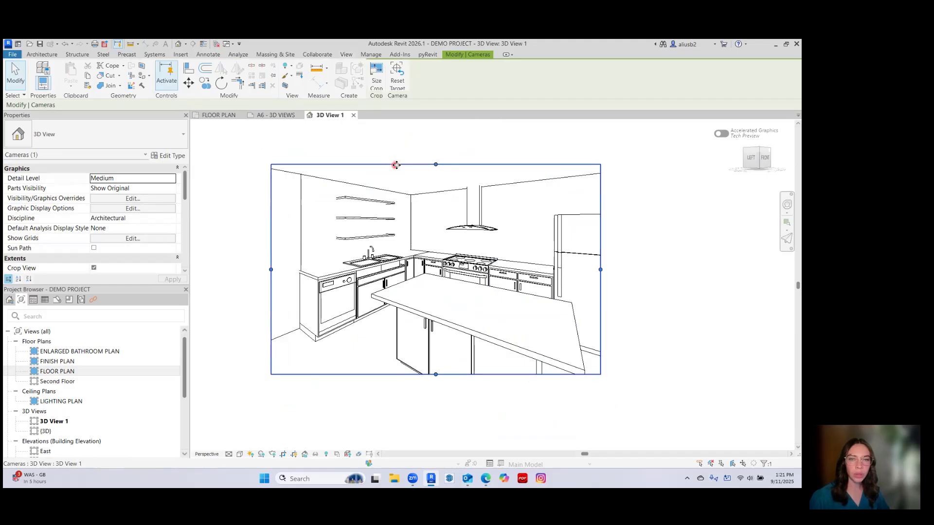
click(375, 76)
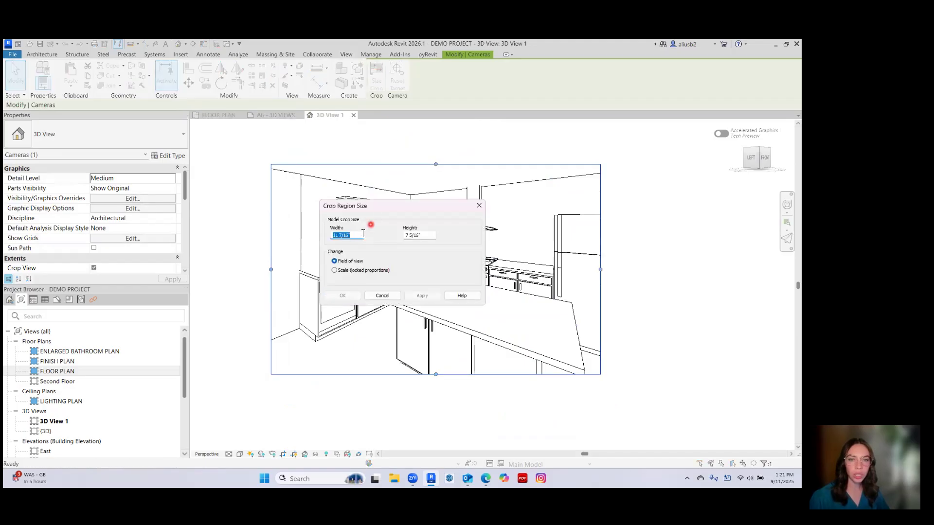
text(12)
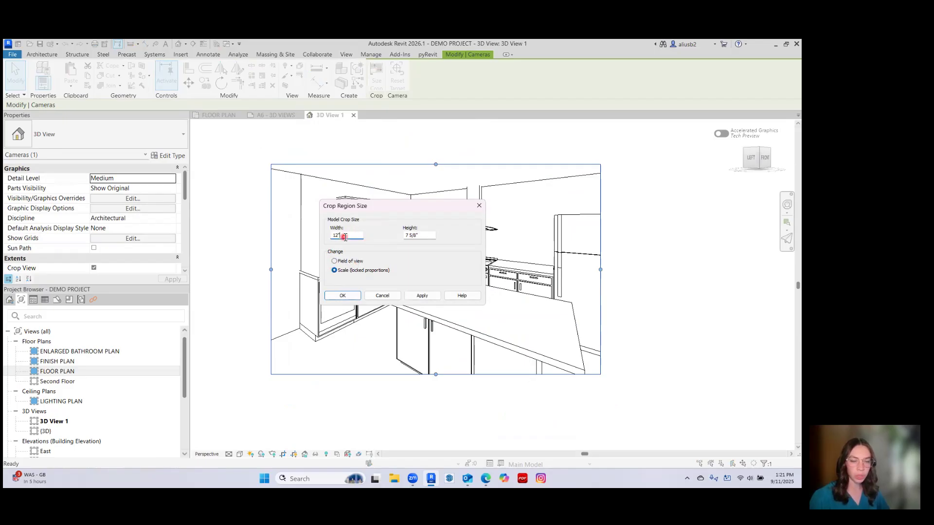
click(349, 297)
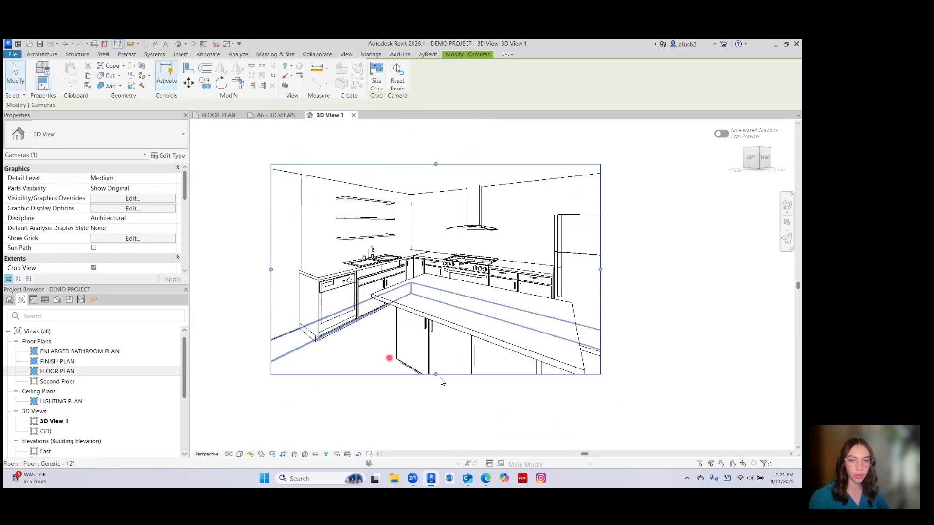
Set the kitchen camera view's visual style to Shaded.
click(240, 455)
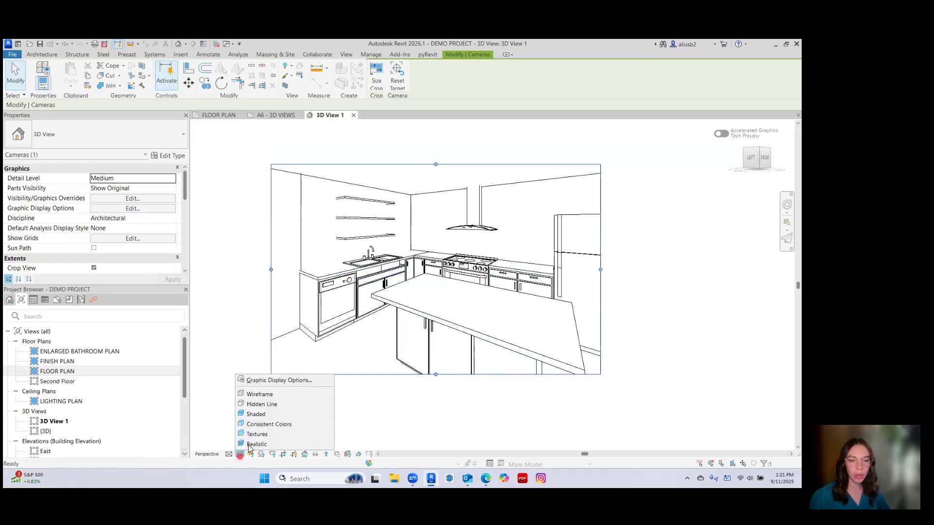
click(279, 417)
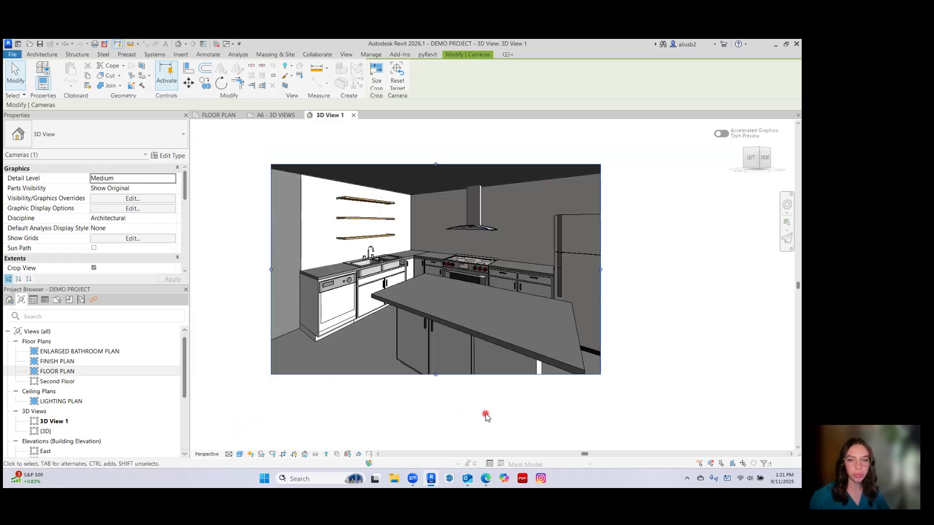
click(487, 417)
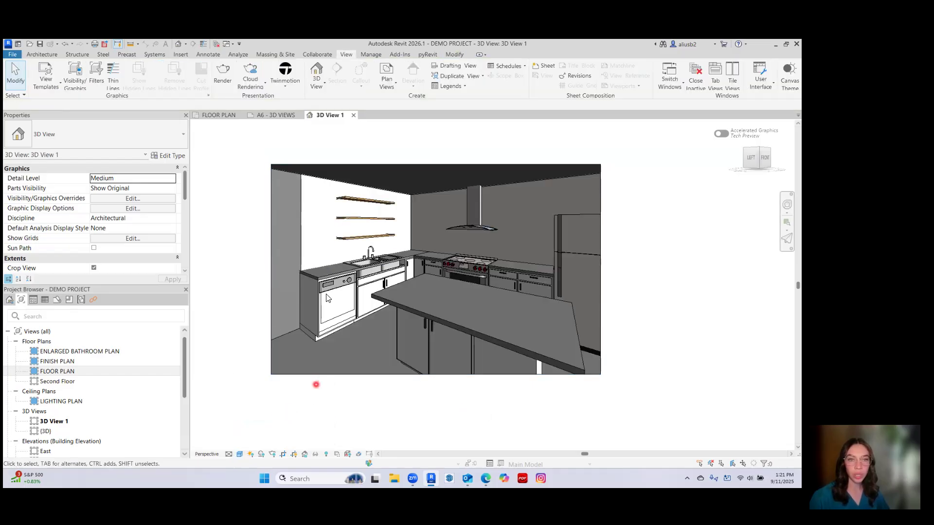
Rename the new 3D view as KITCHEN.
right_click(63, 422)
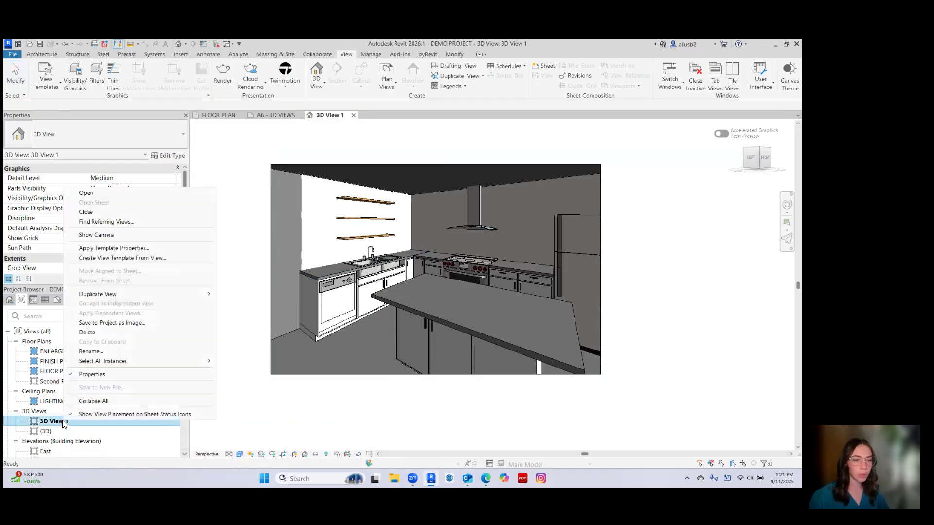
click(92, 352)
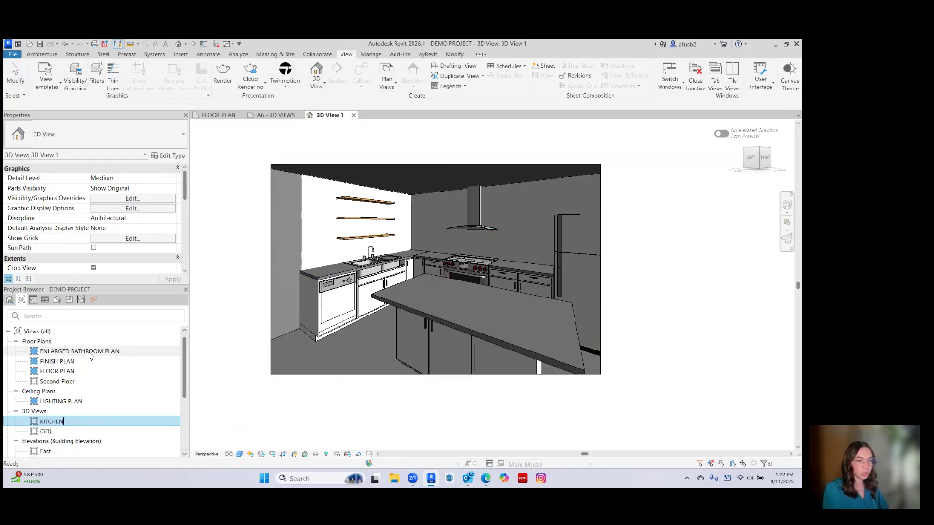
key(Return)
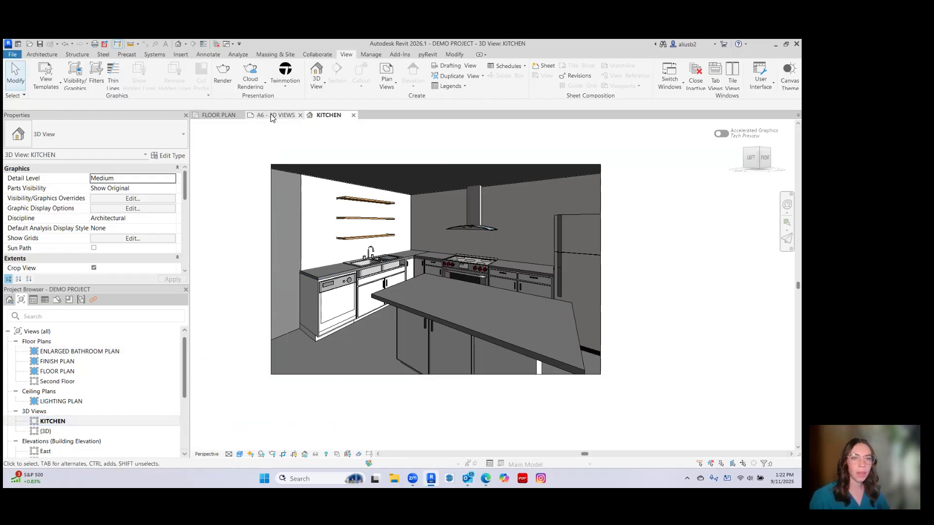
Return to the FLOOR PLAN view.
click(275, 116)
click(216, 115)
middle_drag(432, 312, 406, 279)
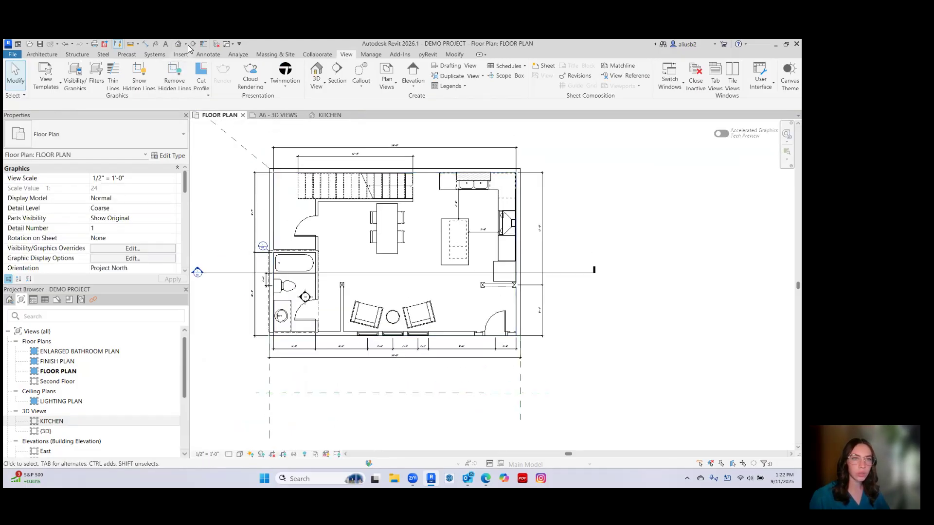
Place a perspective camera outside the bathroom wall, below the dining table, aimed across the armchairs toward the windows.
click(186, 45)
click(170, 67)
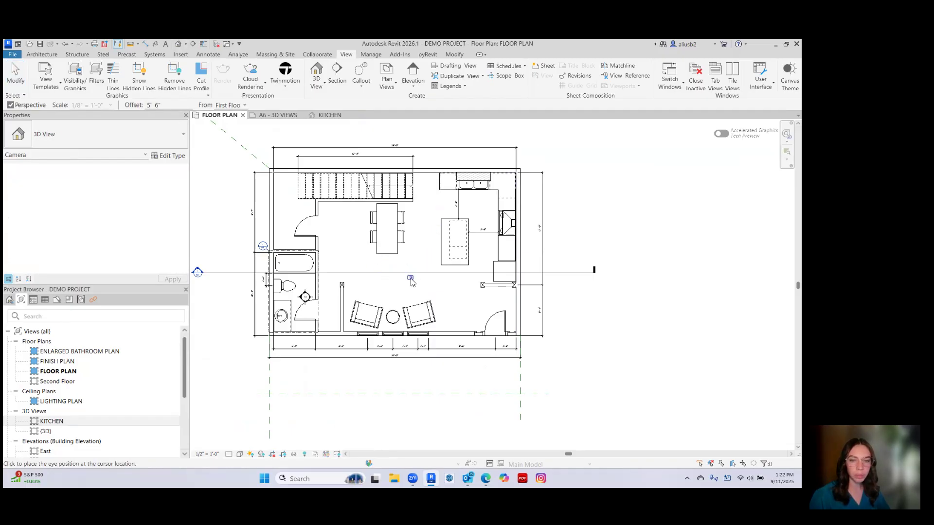
click(352, 263)
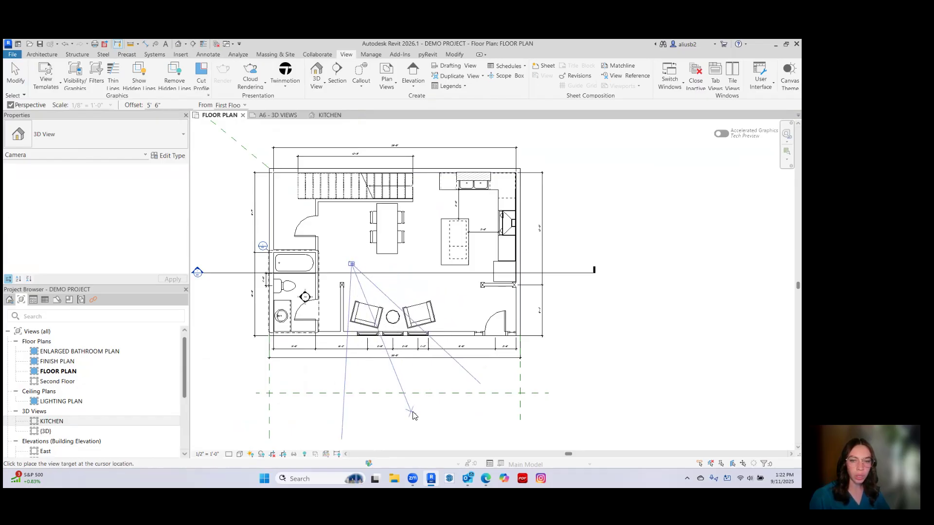
click(427, 425)
Enlarge the seating area view's crop region to include the front door and both armchairs, and orbit the camera around the side table.
scroll(396, 383, down, 1)
middle_drag(396, 383, 352, 245)
drag(407, 276, 385, 419)
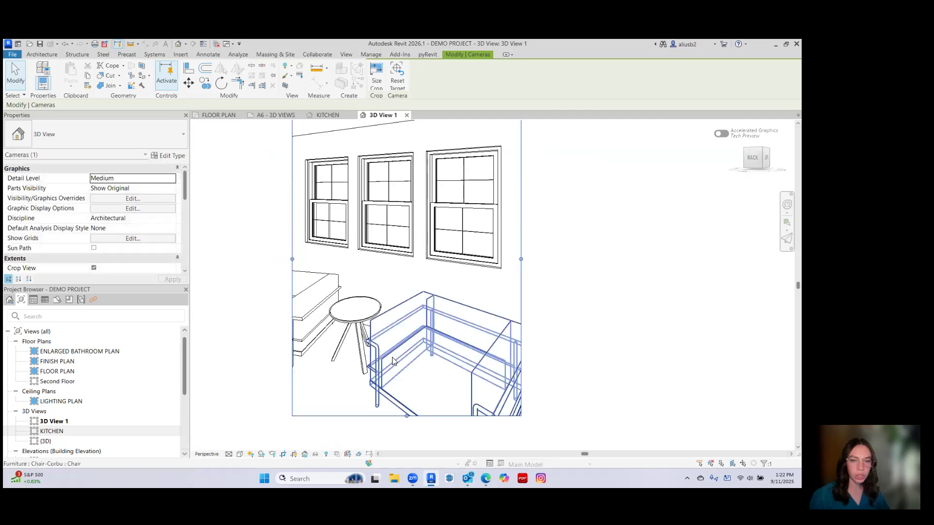
scroll(392, 360, down, 2)
drag(327, 293, 243, 293)
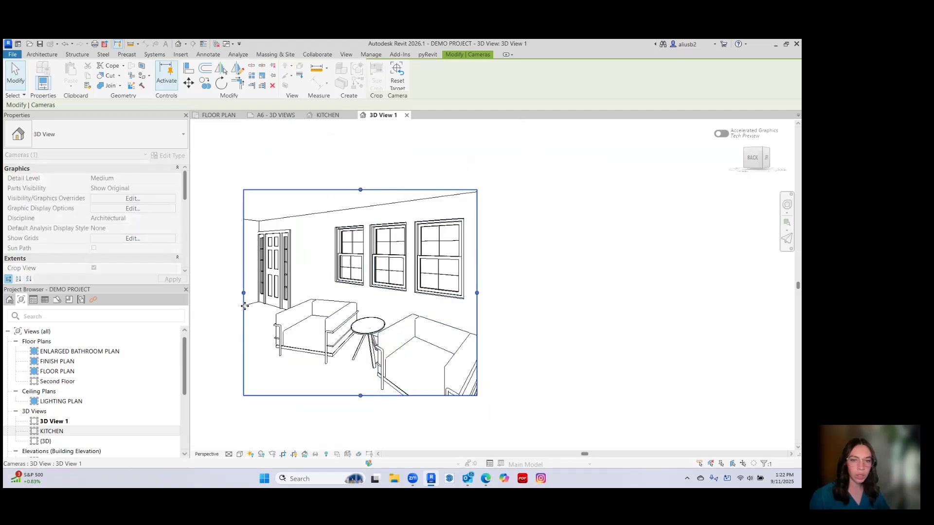
drag(477, 293, 600, 294)
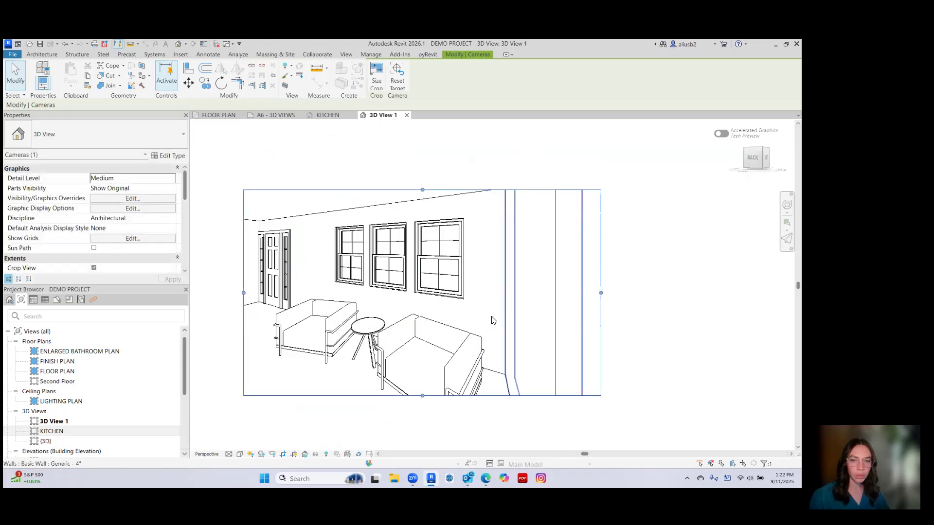
middle_drag(336, 321, 418, 261)
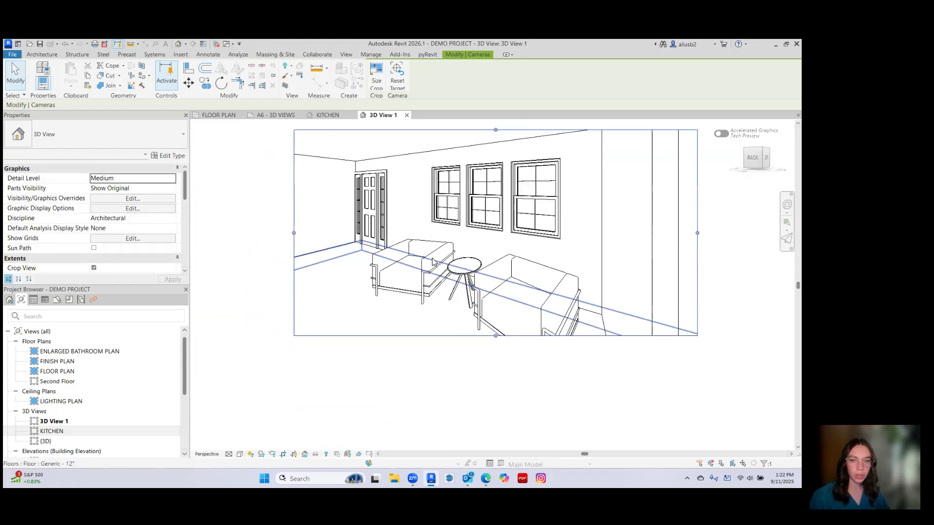
middle_drag(438, 337, 364, 322)
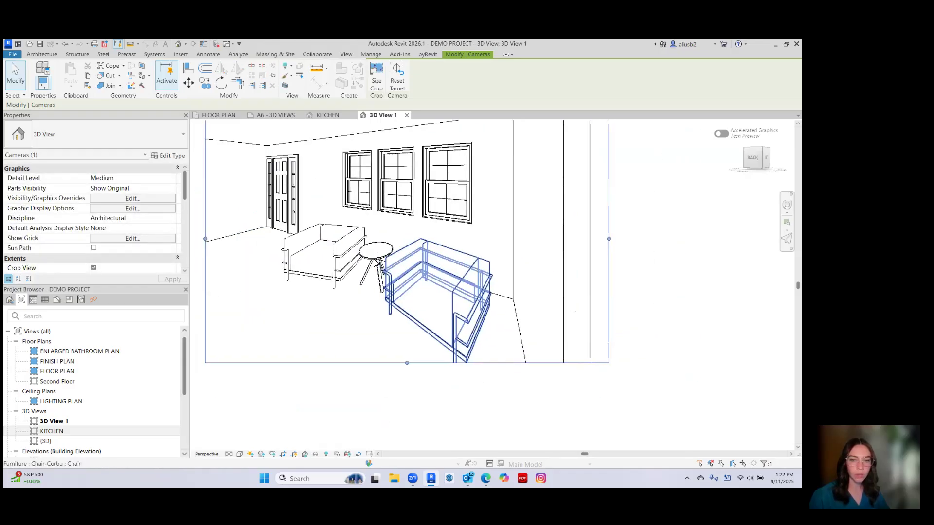
click(379, 258)
shift+middle_drag(379, 263, 413, 297)
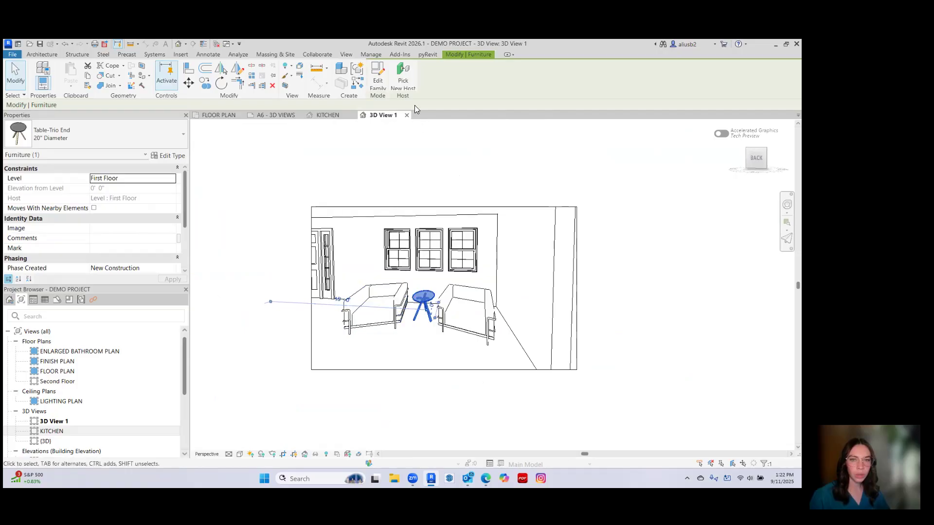
Close the seating area camera view and delete 3D View 1 from the project.
click(406, 115)
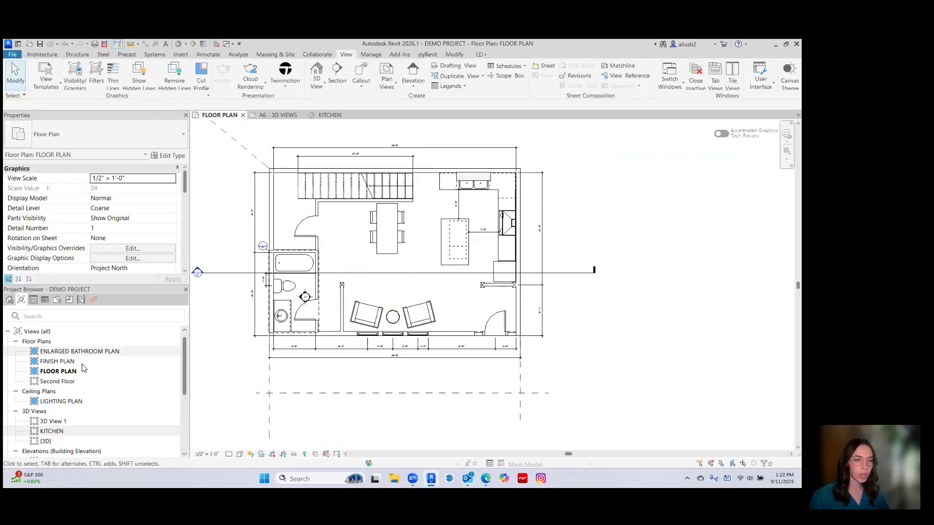
click(53, 421)
right_click(62, 422)
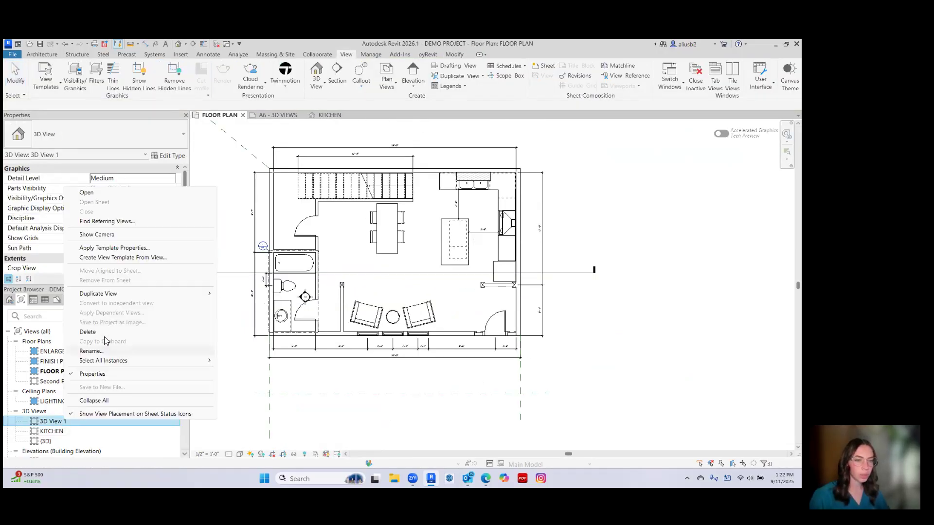
click(88, 330)
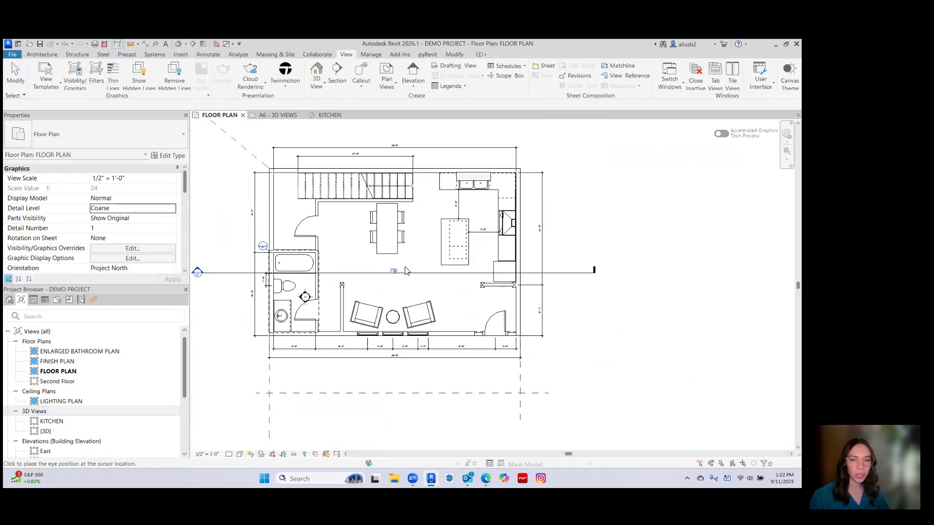
Place a perspective camera between the dining table and the kitchen island, aimed over the armchairs at the window wall.
click(415, 236)
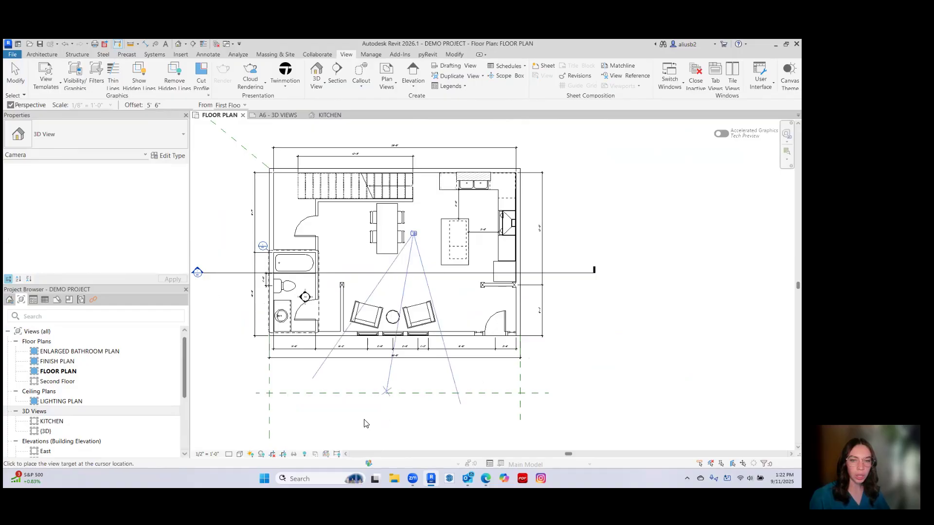
click(365, 424)
middle_drag(375, 280, 367, 252)
Extend the new view's crop region downward and to both sides to frame both armchairs, the side table and the three windows.
drag(426, 327, 414, 405)
drag(329, 297, 270, 301)
click(326, 298)
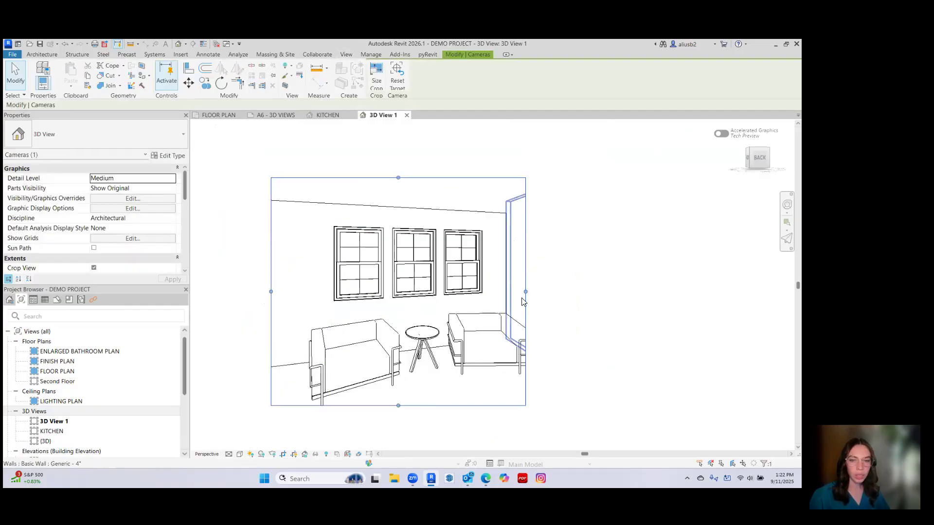
drag(526, 292, 577, 294)
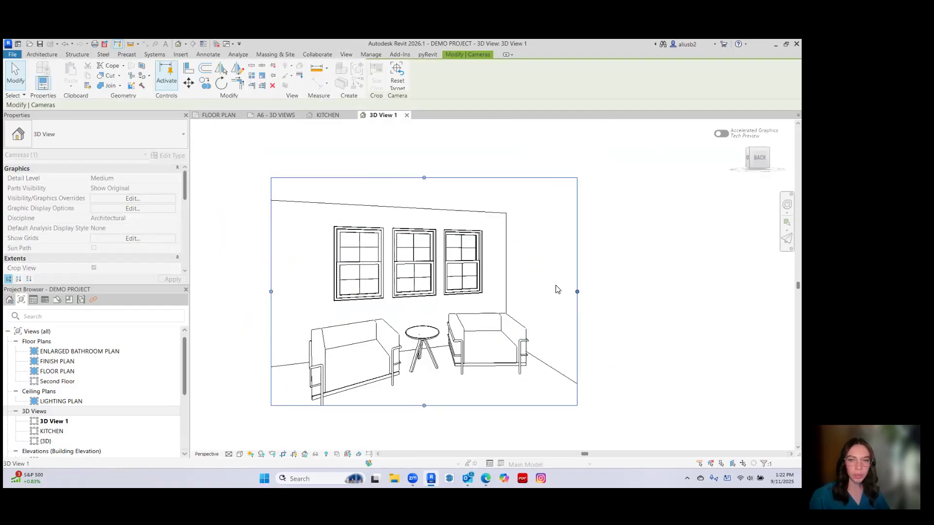
Lower the armchair view's crop region to the wall's top line and extend it slightly on the side of the larger armchair.
drag(424, 176, 424, 199)
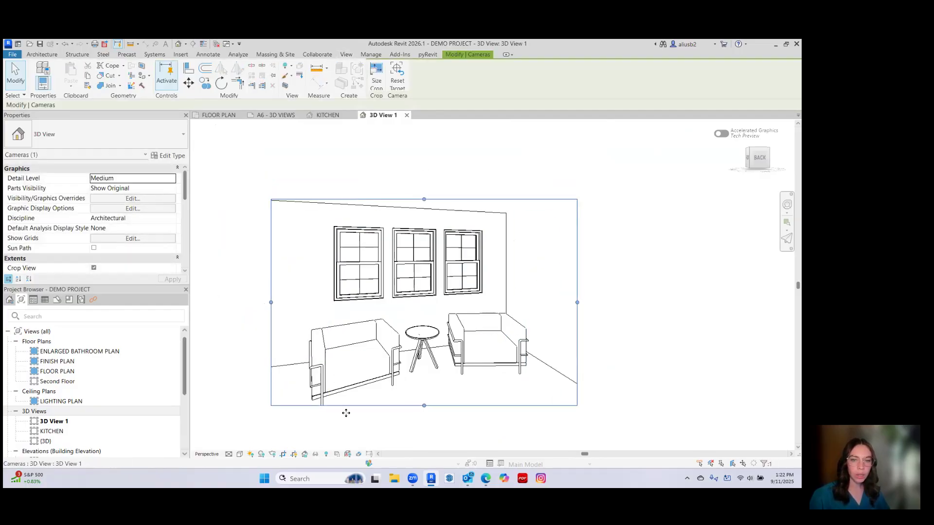
drag(271, 302, 257, 303)
click(380, 150)
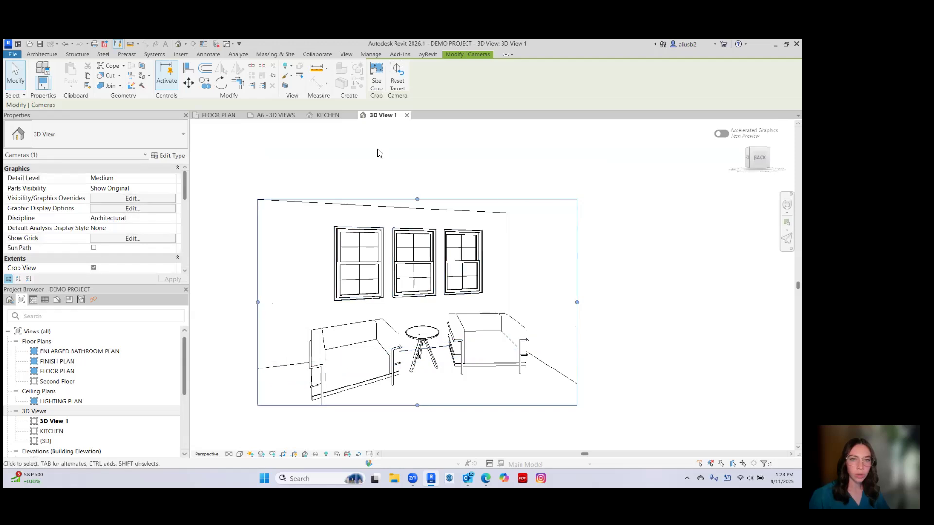
click(417, 201)
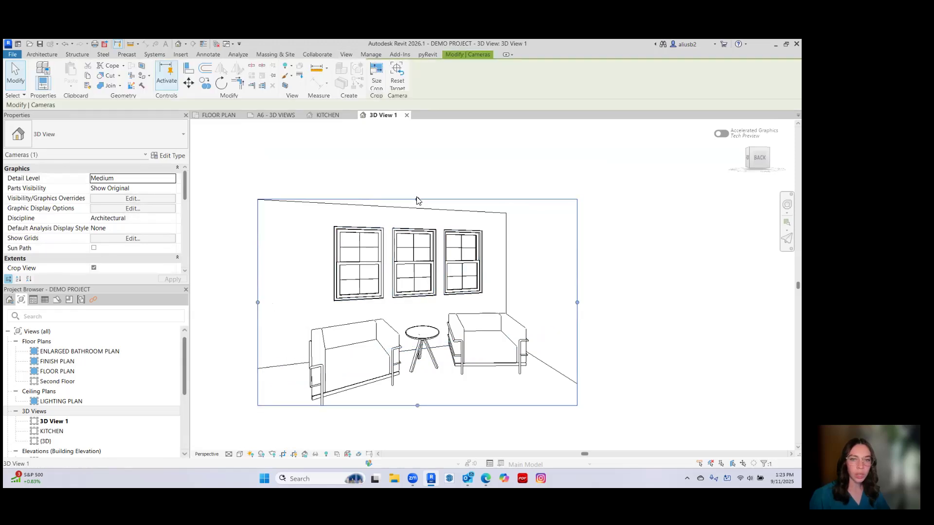
Scale the armchair view's crop region to a width of 12" with locked proportions.
click(376, 77)
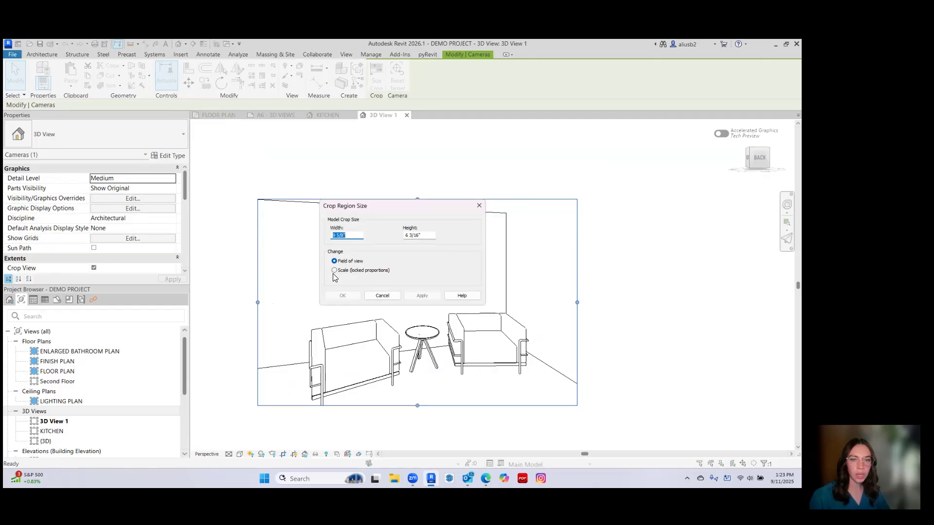
text(12)
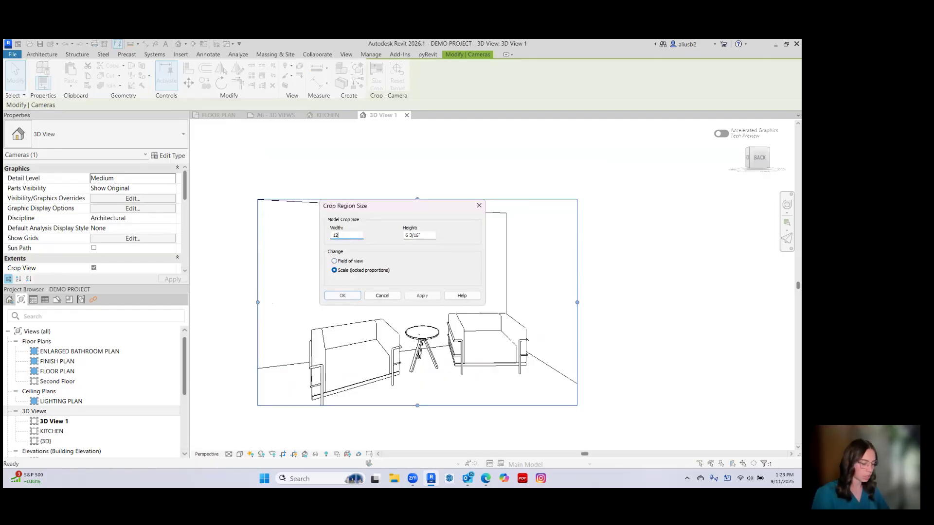
key(Return)
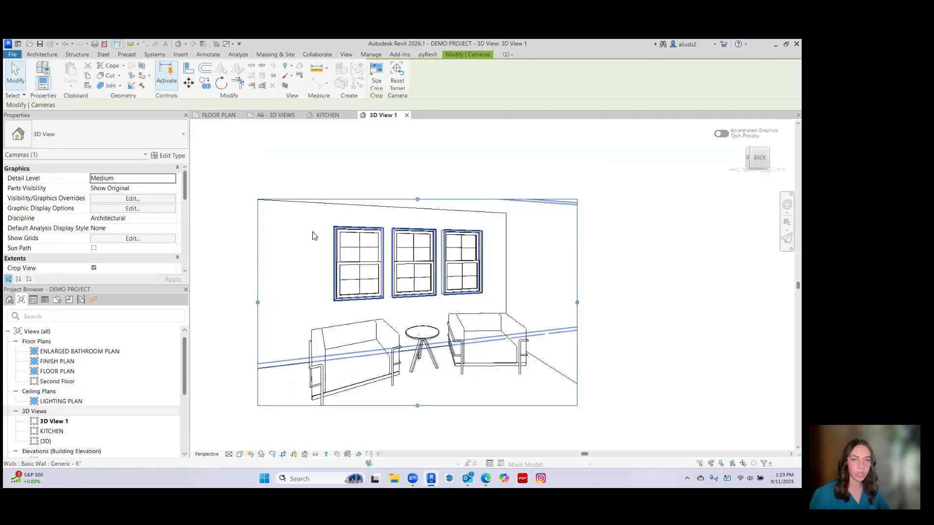
Deselect the crop region and set the armchair view's visual style to Shaded.
click(297, 161)
middle_drag(296, 173, 308, 166)
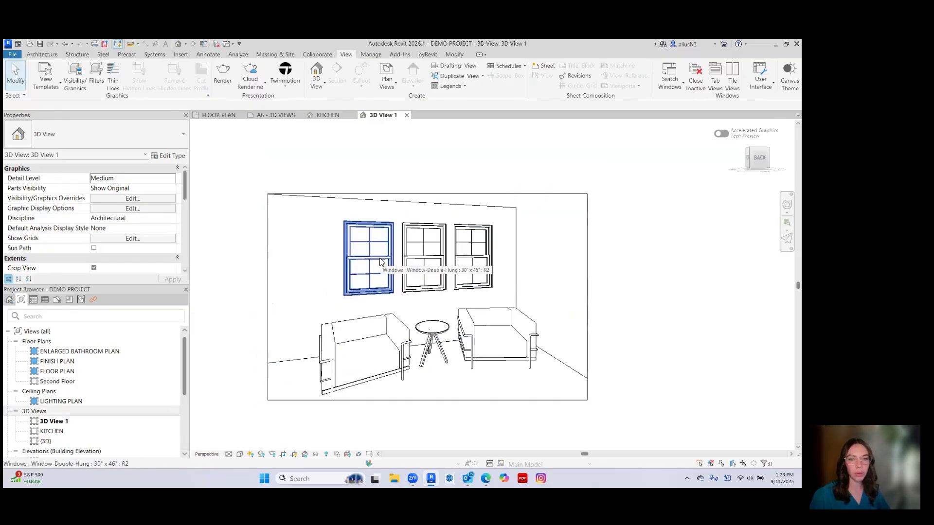
click(239, 453)
click(257, 414)
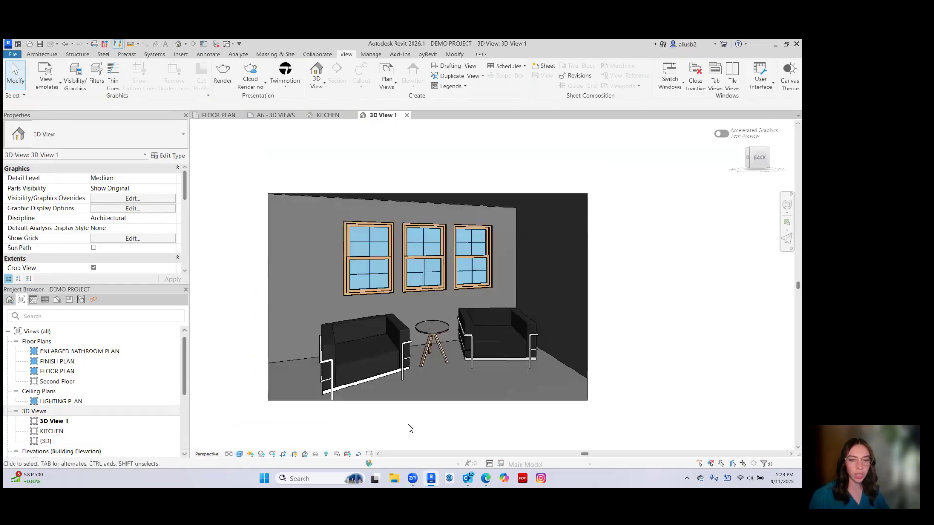
Rename the 3D View 1 camera view as LIVING ROOM.
right_click(72, 421)
click(113, 353)
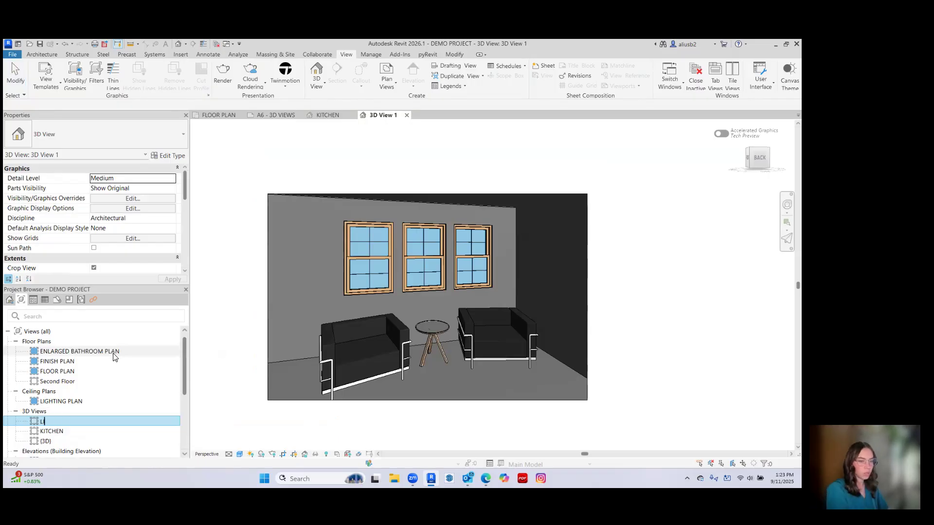
text(LIVING ROOM)
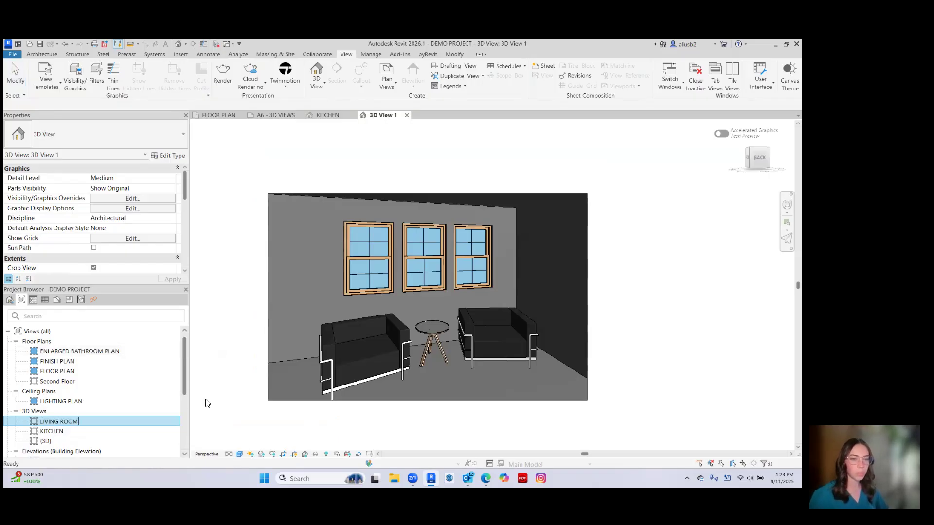
key(Return)
From the floor plan, place a perspective camera outside the bathroom wall, aimed across the dining table toward the kitchen counter.
click(218, 115)
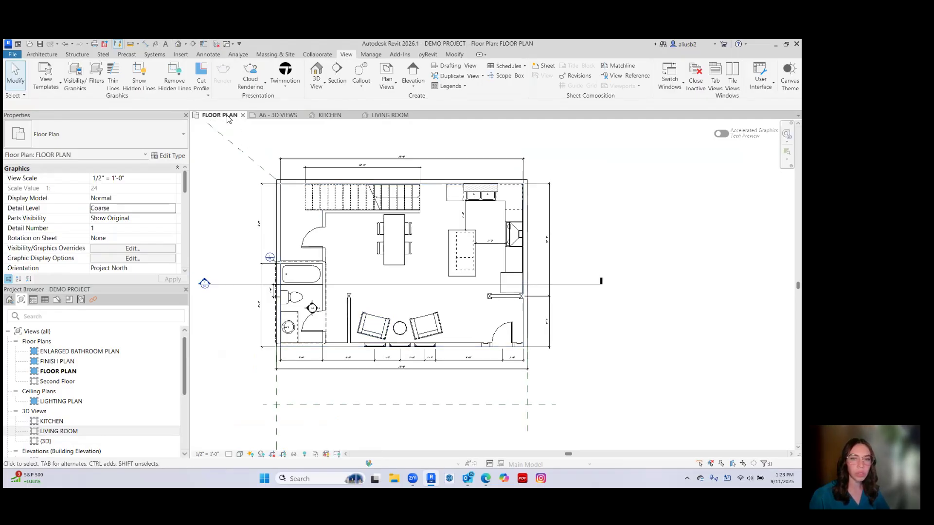
click(184, 43)
click(174, 64)
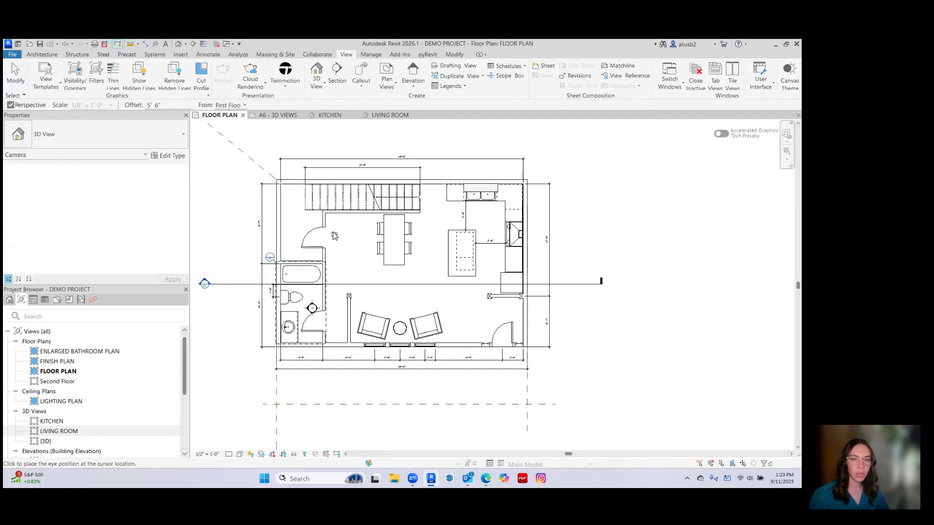
click(335, 291)
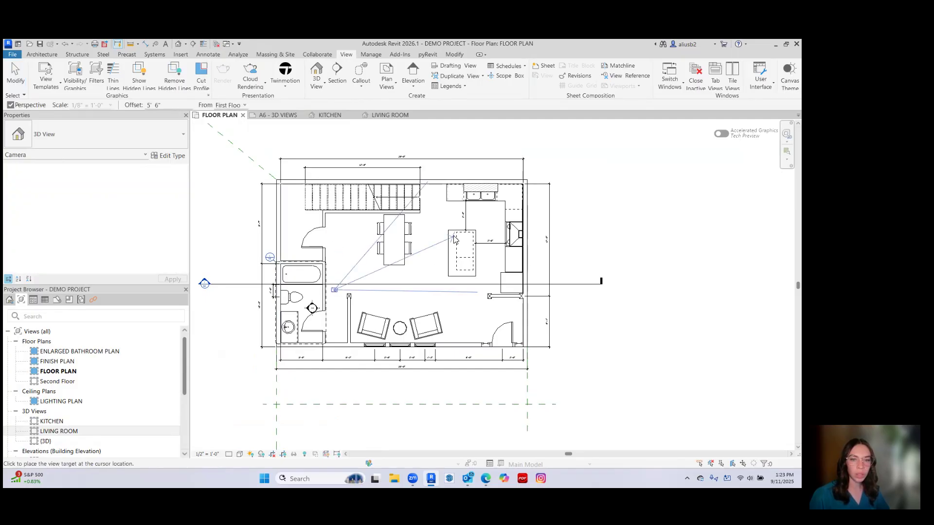
click(464, 209)
Extend the new view's crop region on all sides to frame the dining table, its chairs, the kitchen island and the refrigerator.
middle_drag(386, 334, 353, 225)
drag(394, 269, 384, 381)
middle_drag(355, 273, 414, 301)
drag(339, 267, 235, 275)
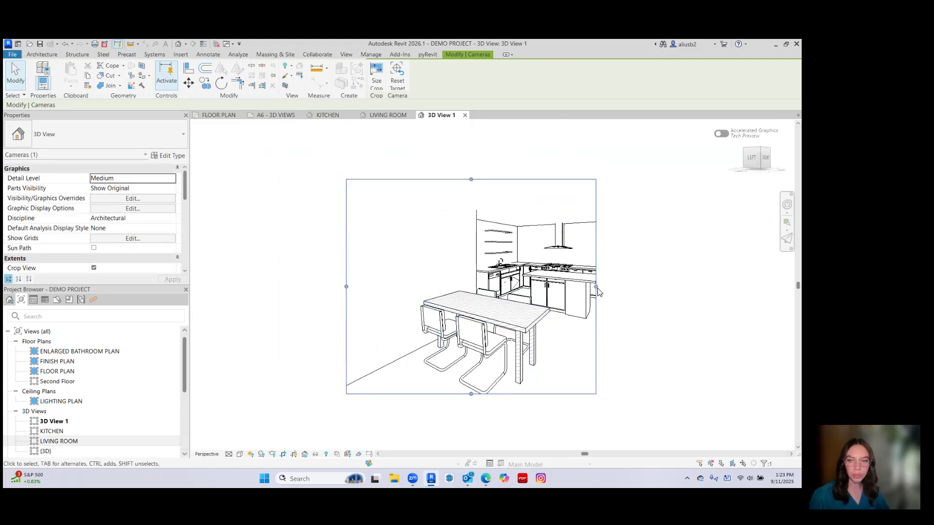
drag(596, 287, 673, 297)
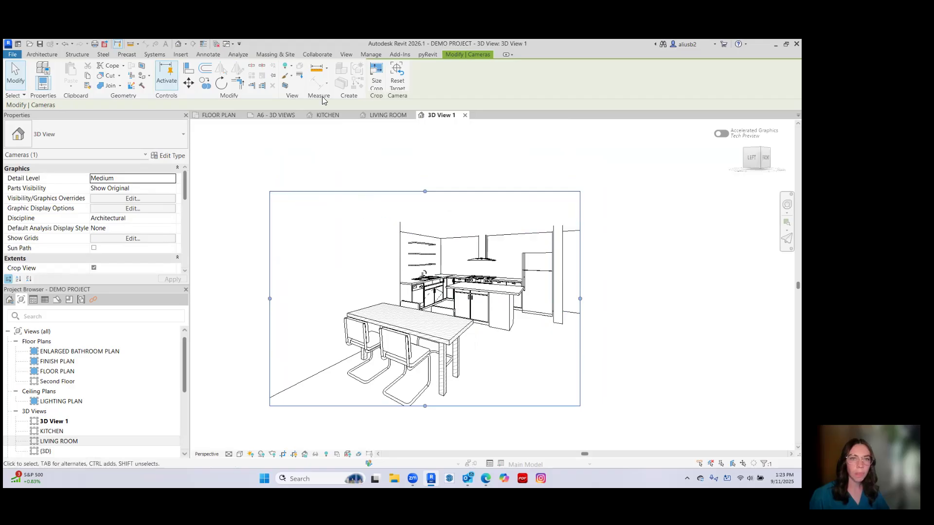
Scale the dining area view's crop region to a width of 12" with locked proportions.
click(376, 79)
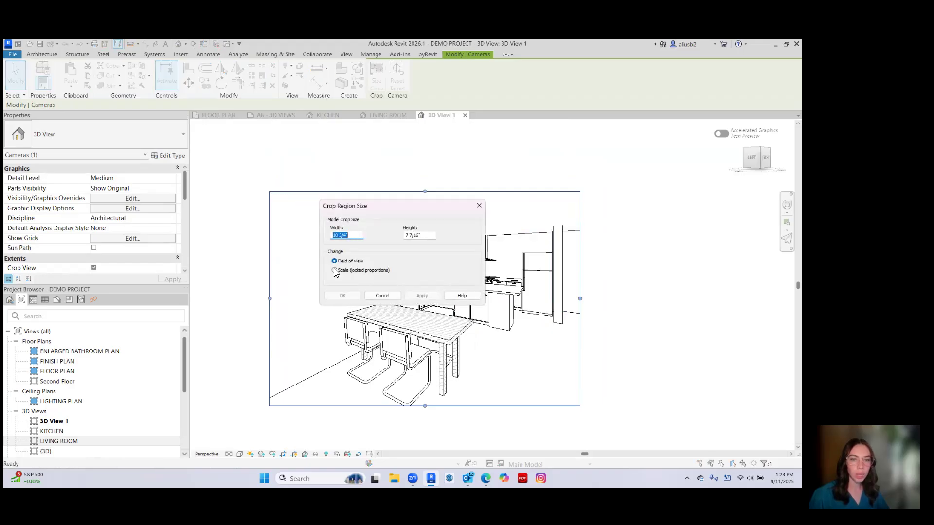
text(10)
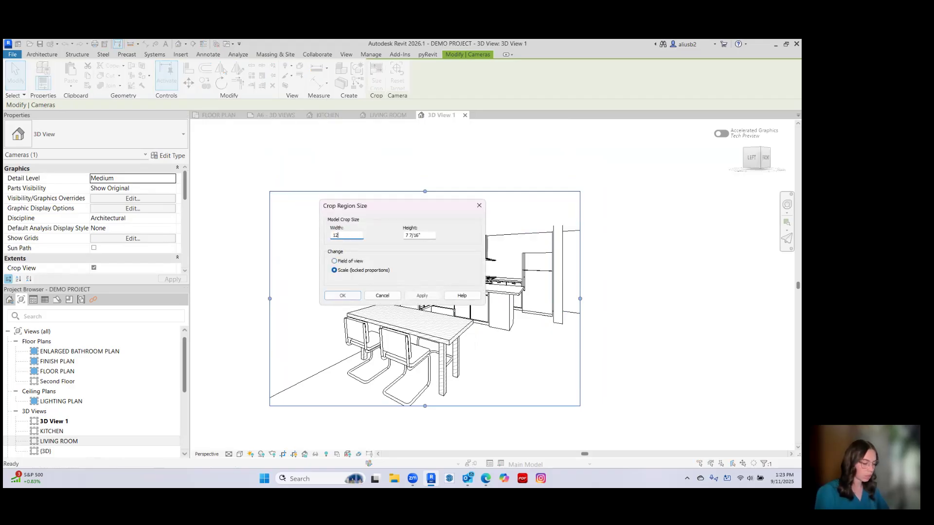
key(Return)
Deselect the crop region and set the dining area view's visual style to Shaded.
click(236, 302)
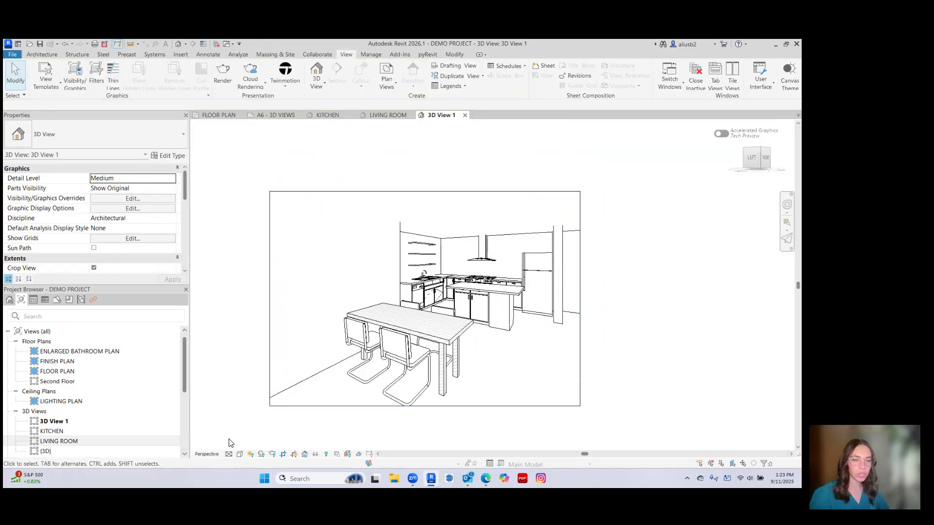
click(239, 453)
click(258, 415)
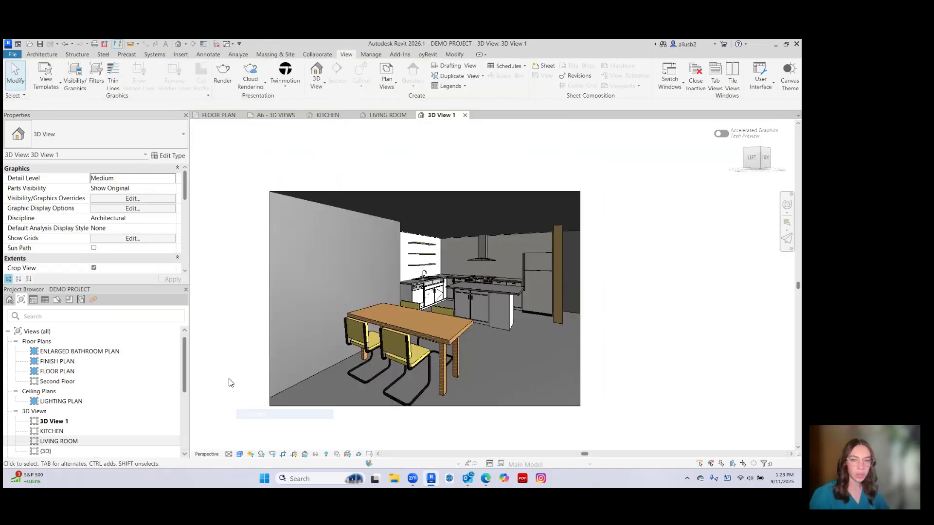
Try a slightly wider crop region beyond the wooden column in the dining area view, and undo the change.
click(580, 357)
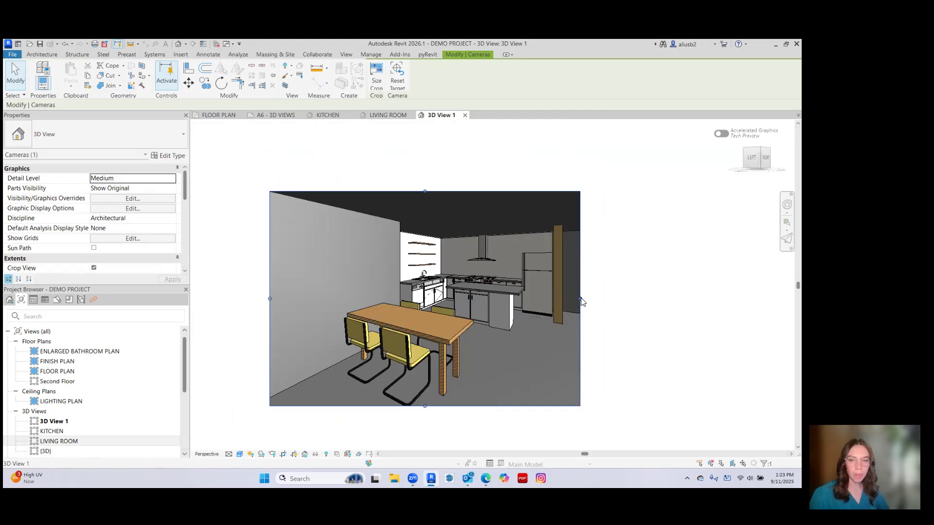
drag(581, 300, 590, 299)
click(634, 313)
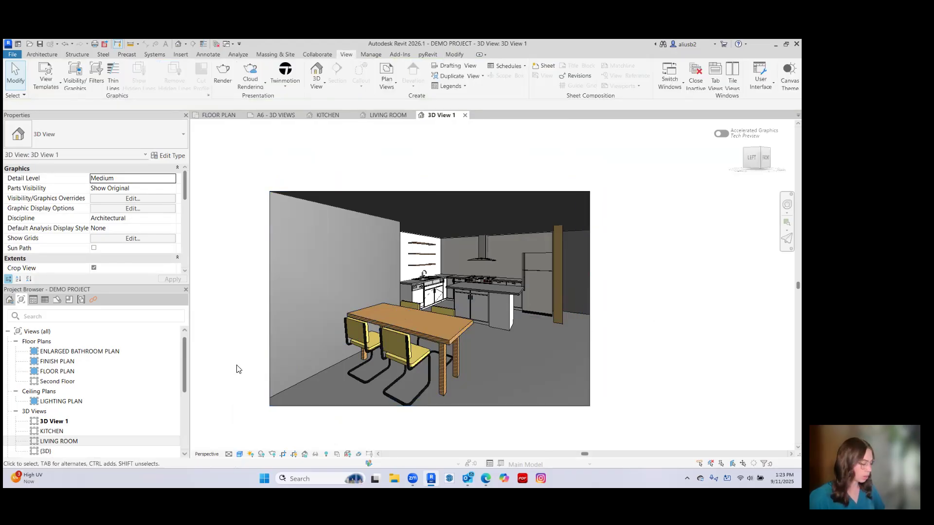
key(ctrl+z)
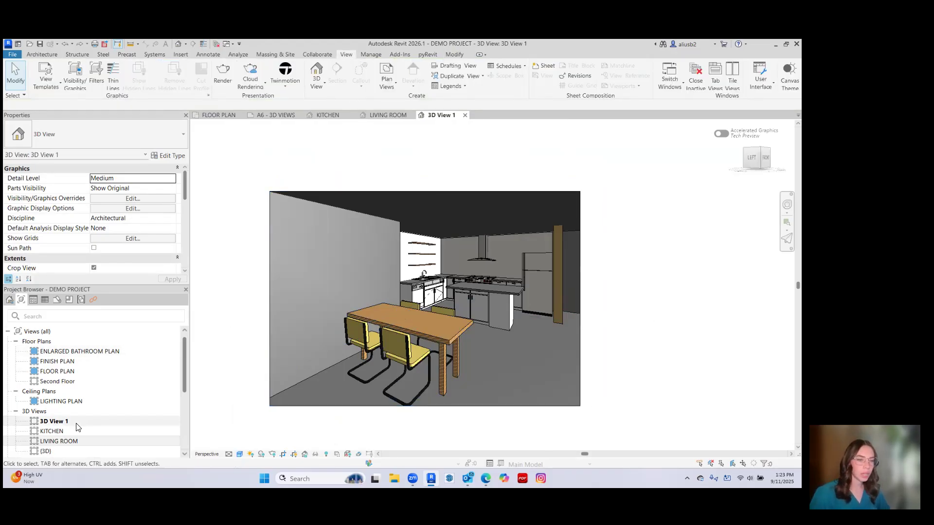
Rename the dining area's 3D View 1 as DINING.
click(53, 421)
right_click(55, 421)
click(112, 361)
text(DINING)
key(Return)
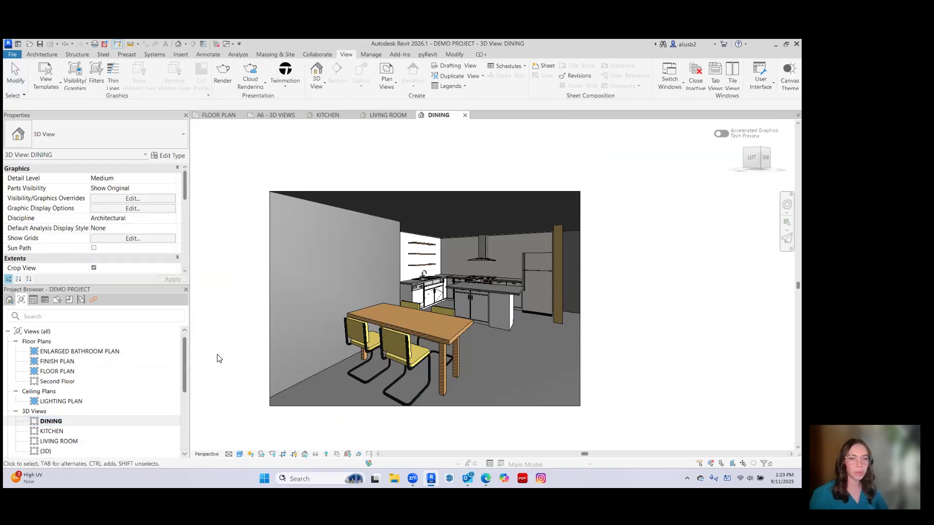
From the floor plan, place a perspective camera by the door below the stairs, aimed at the wall between the windows and front door.
click(218, 115)
scroll(443, 331, down, 2)
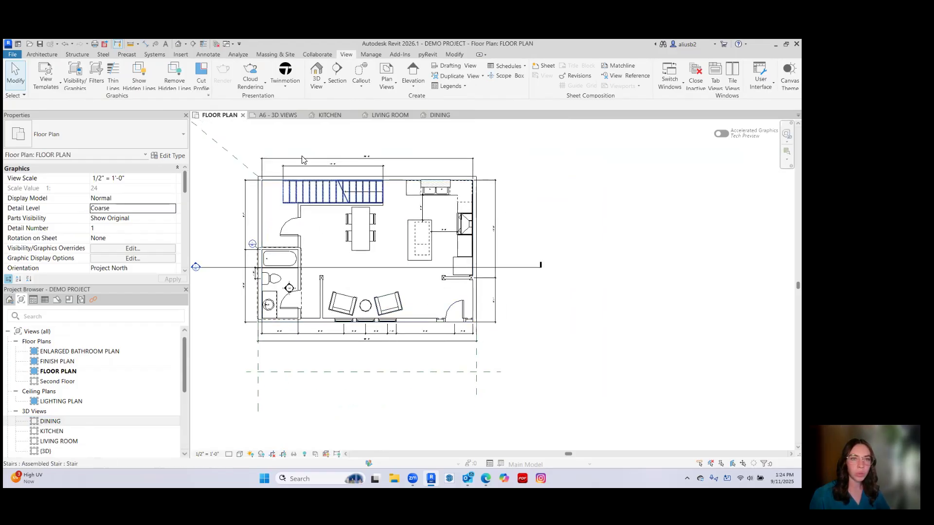
click(179, 45)
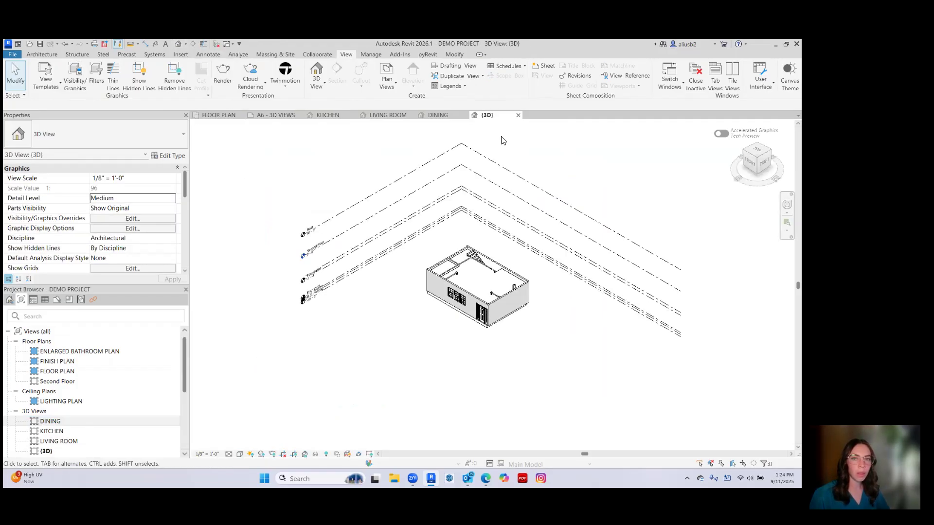
click(230, 116)
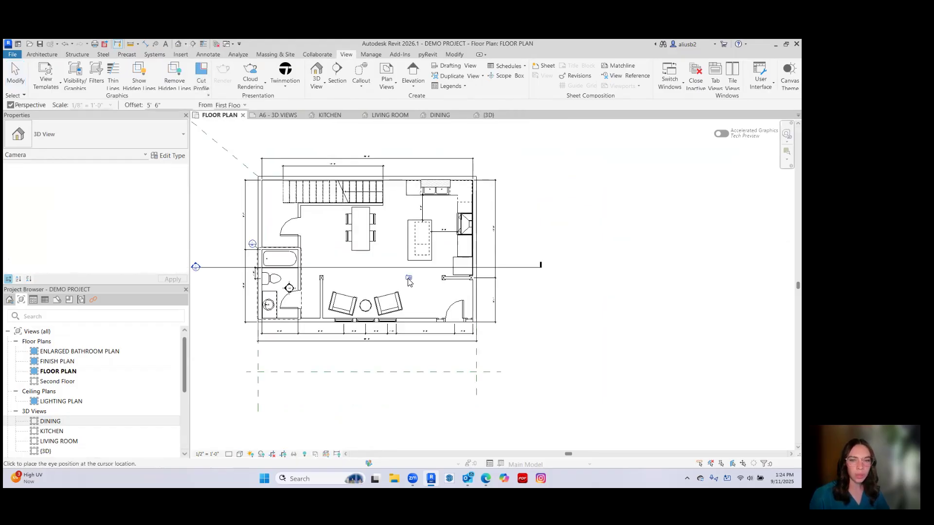
middle_drag(425, 302, 430, 283)
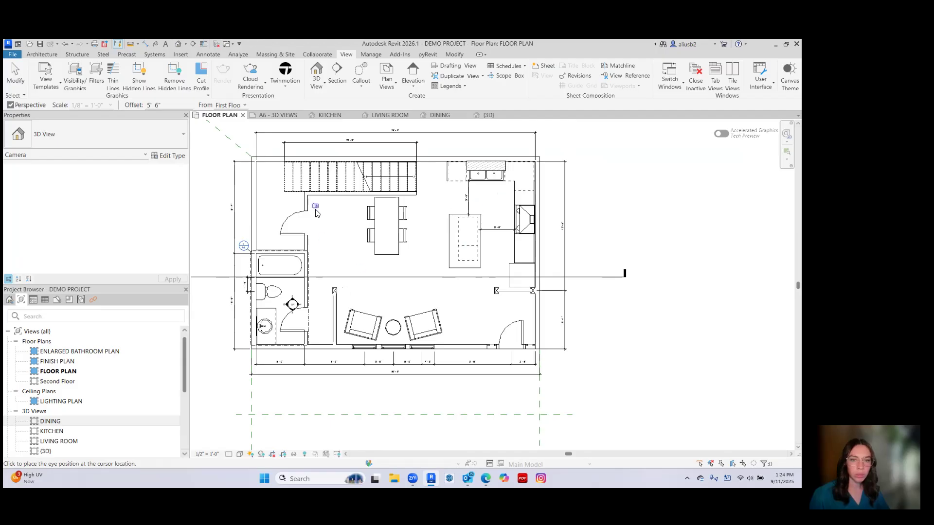
click(452, 343)
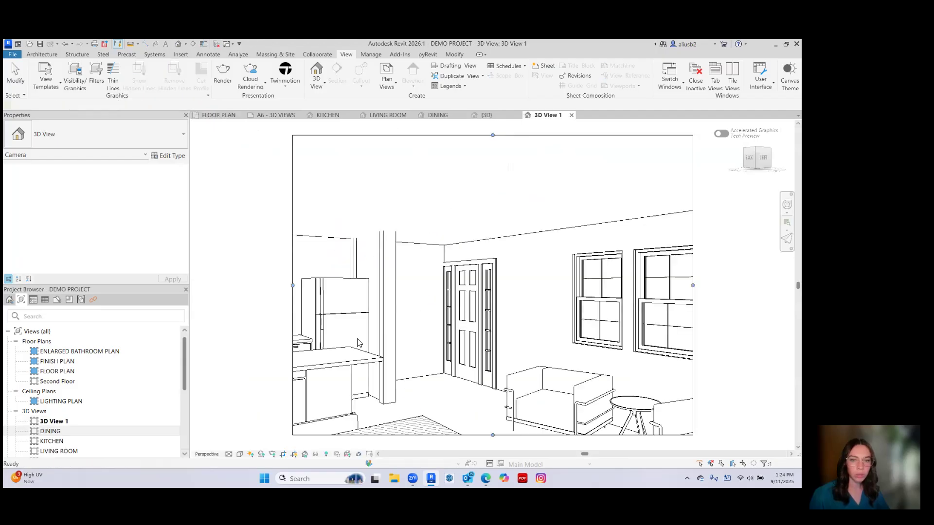
Extend the new view's crop region on all sides to frame the kitchen, dining table, front door, armchairs and three windows.
middle_drag(396, 300, 356, 235)
drag(386, 323, 387, 372)
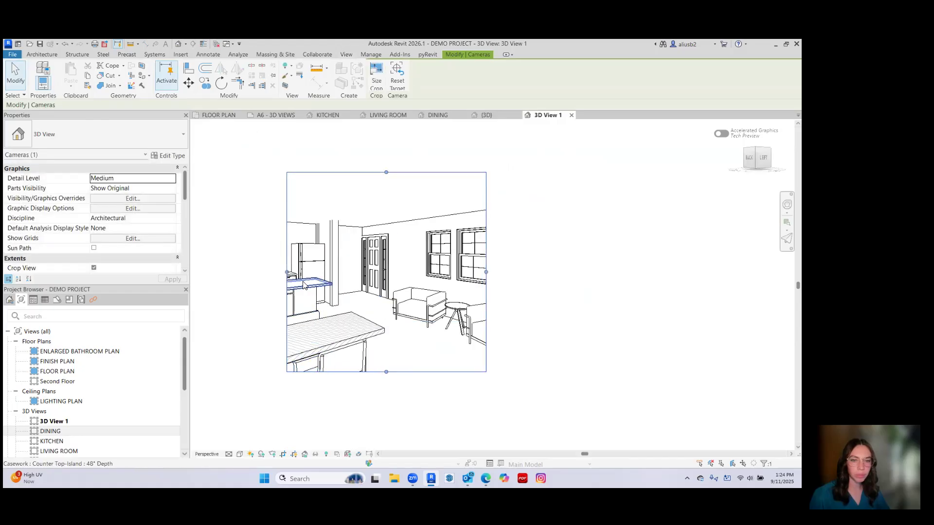
drag(286, 274, 219, 273)
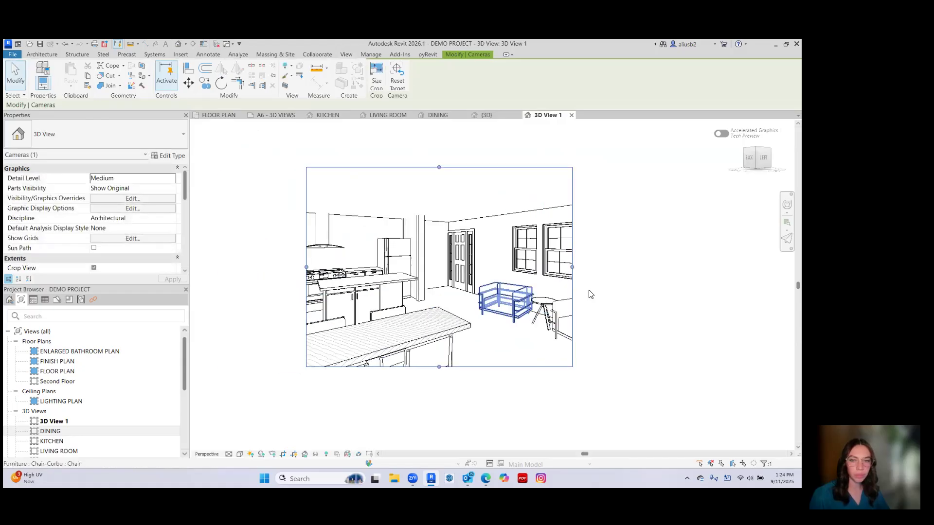
drag(573, 267, 608, 268)
drag(306, 269, 260, 278)
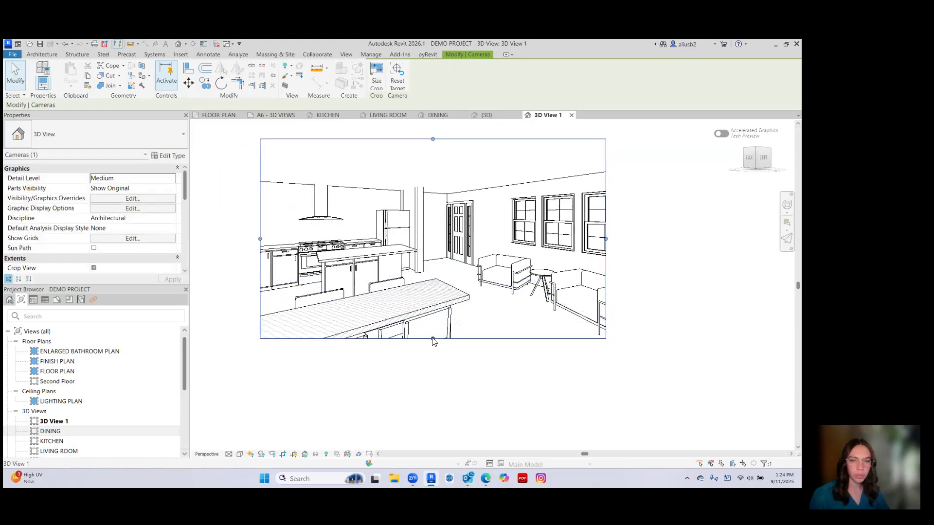
drag(432, 339, 433, 341)
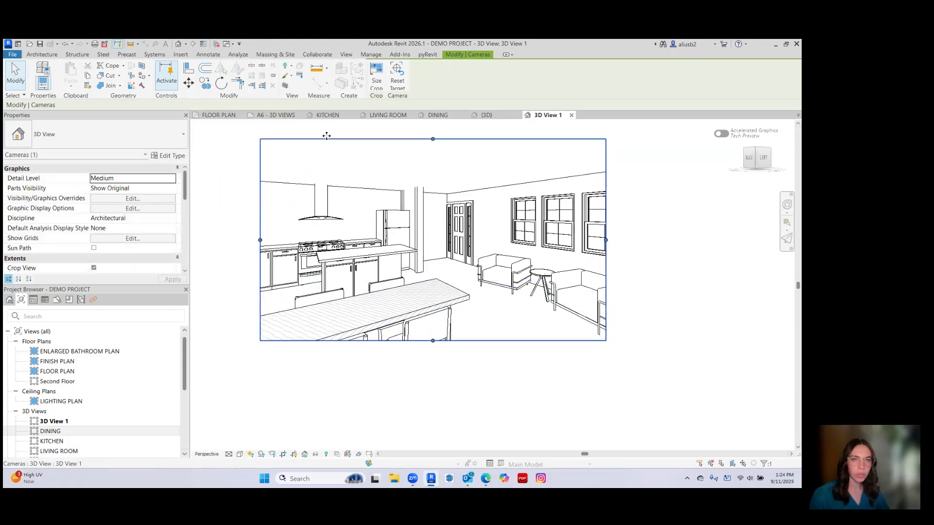
Scale the crop region of the combined kitchen and seating view to a width of 12" with locked proportions.
click(378, 83)
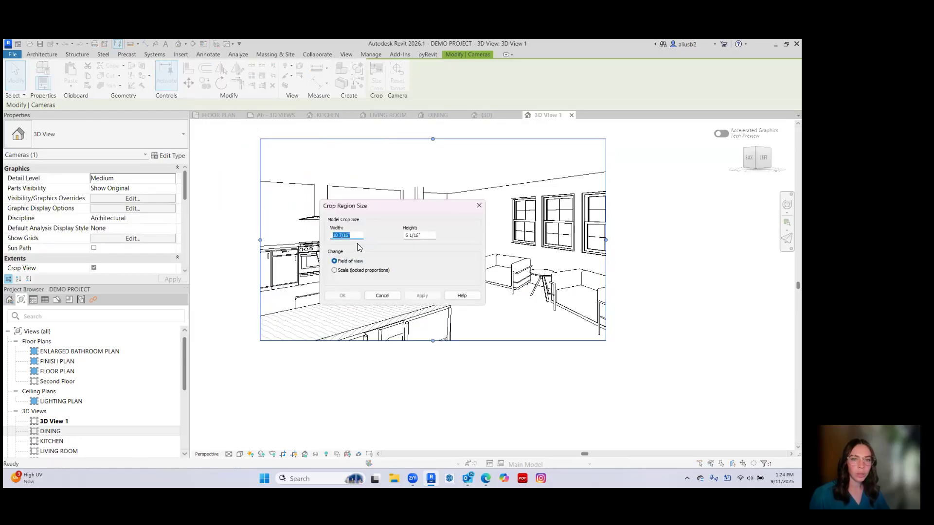
click(333, 270)
text(1)
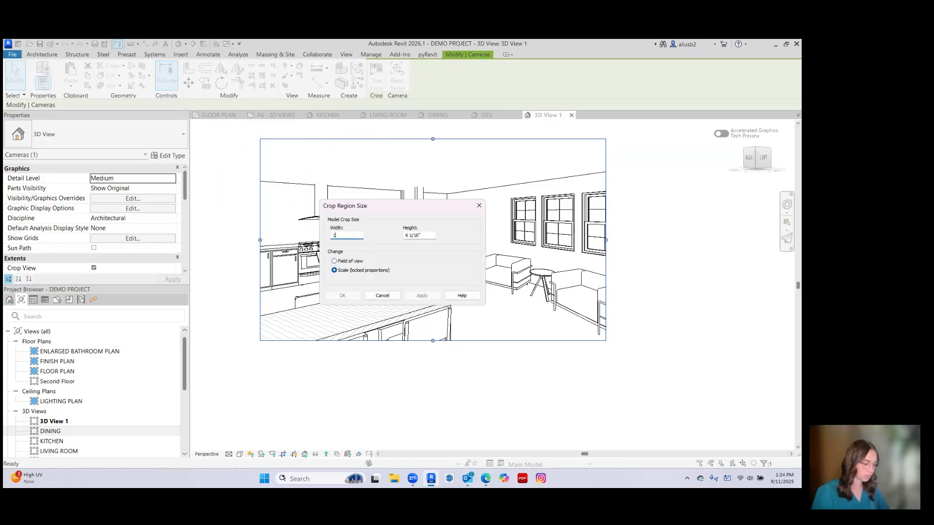
text(2")
key(Return)
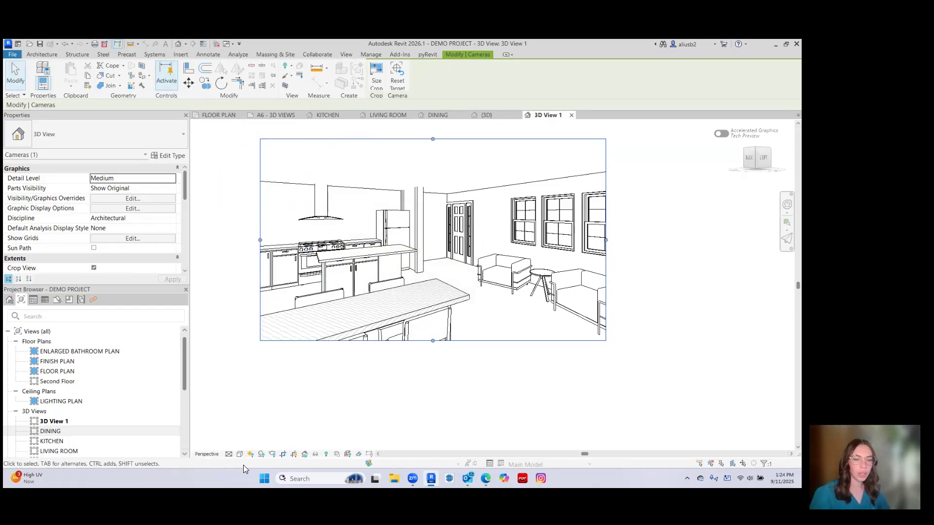
Apply shading to the combined kitchen and seating view and rename its 3D View 1 as ENTRY.
click(239, 454)
click(294, 424)
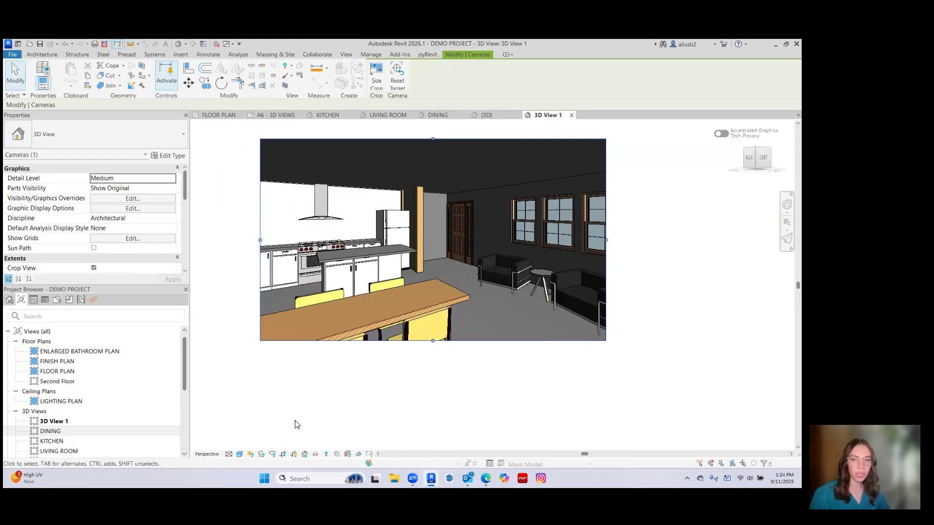
right_click(61, 421)
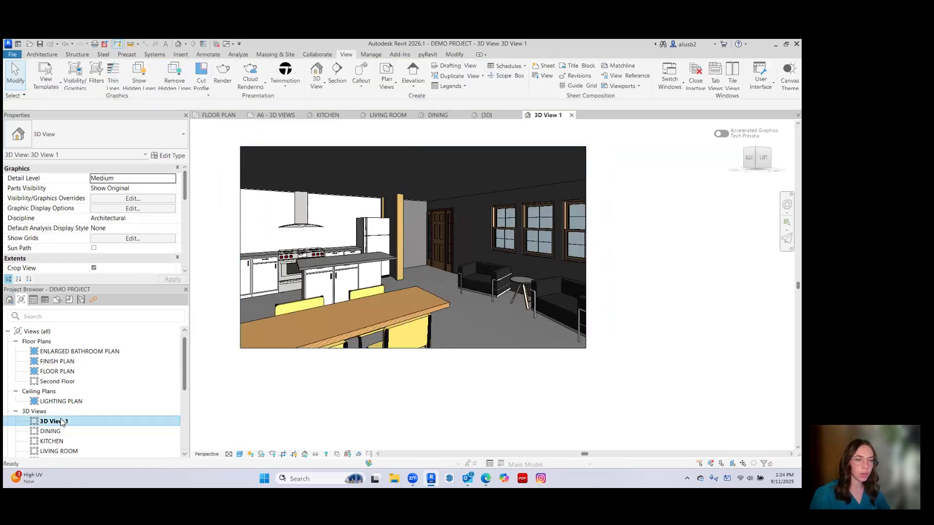
click(88, 349)
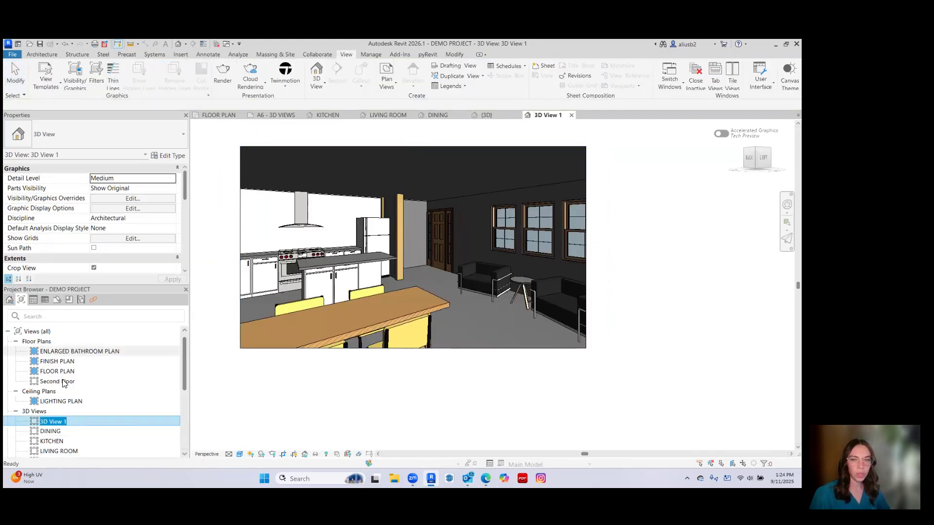
text(ENT)
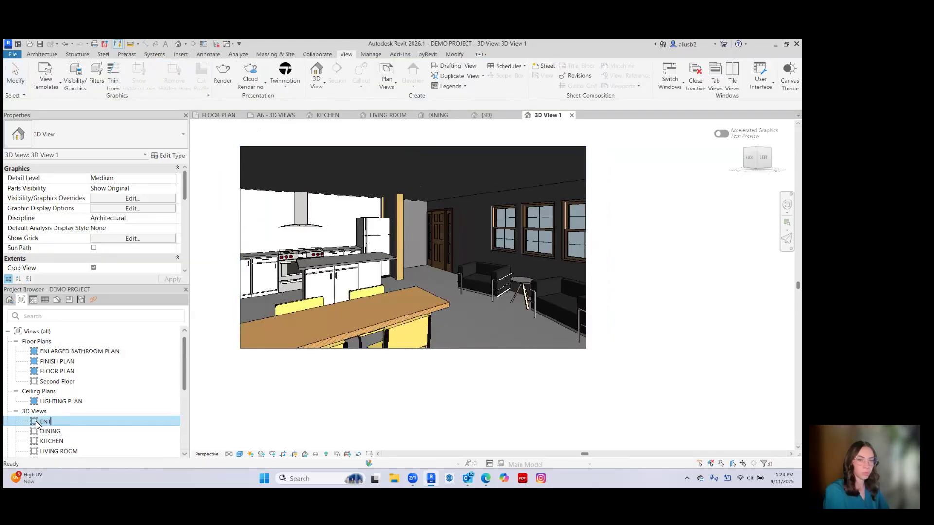
text(RY)
key(Return)
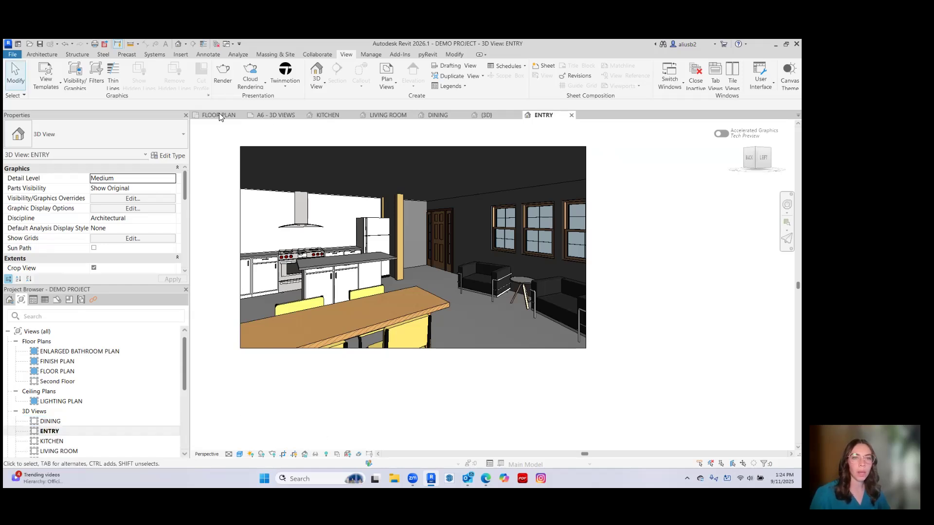
Place the LIVING ROOM view in the upper-left area of sheet A6 - 3D VIEWS.
click(273, 116)
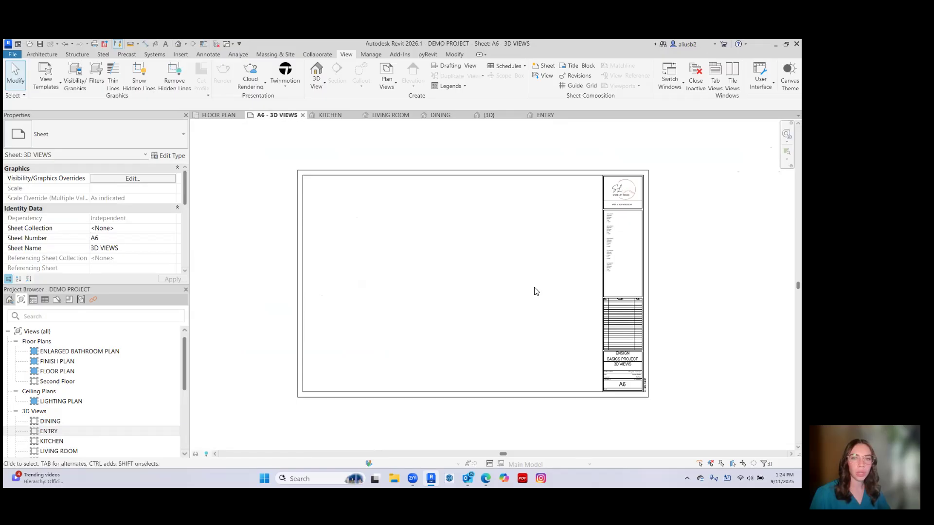
scroll(549, 289, up, 1)
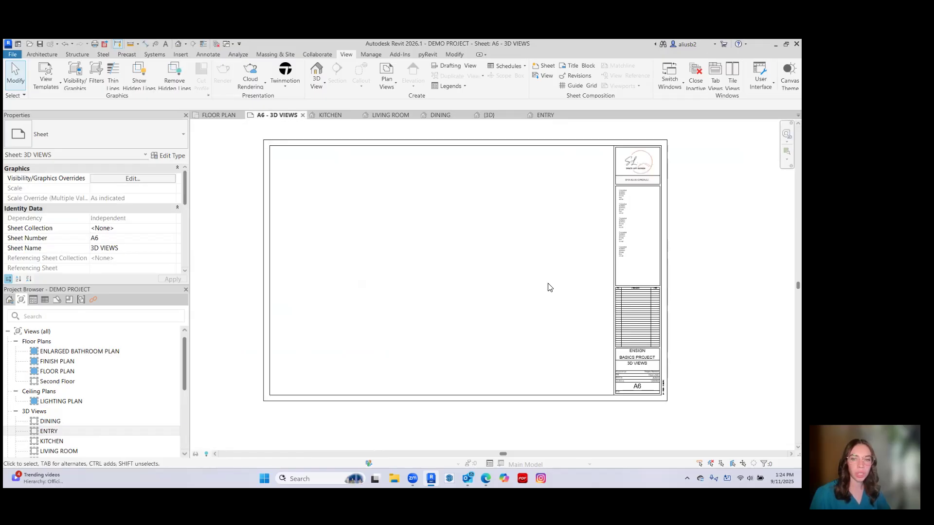
scroll(78, 408, down, 3)
scroll(75, 406, up, 2)
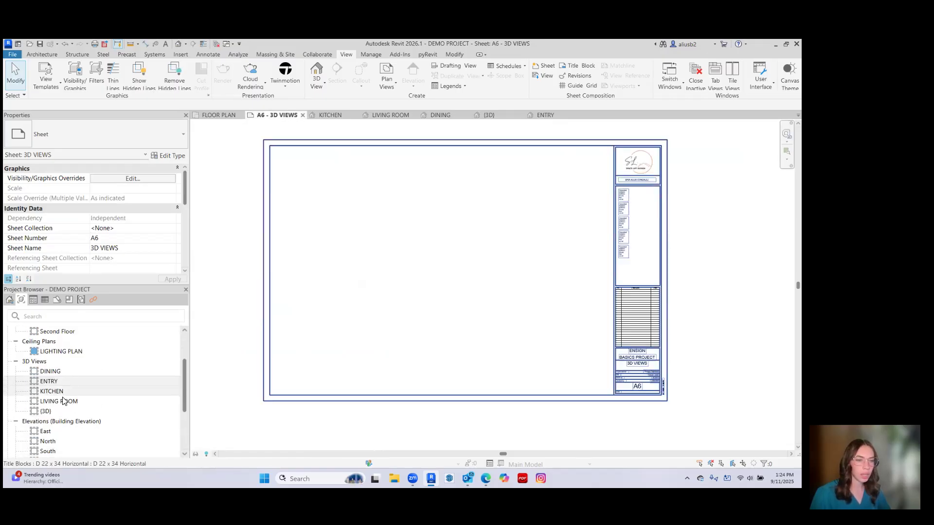
click(66, 401)
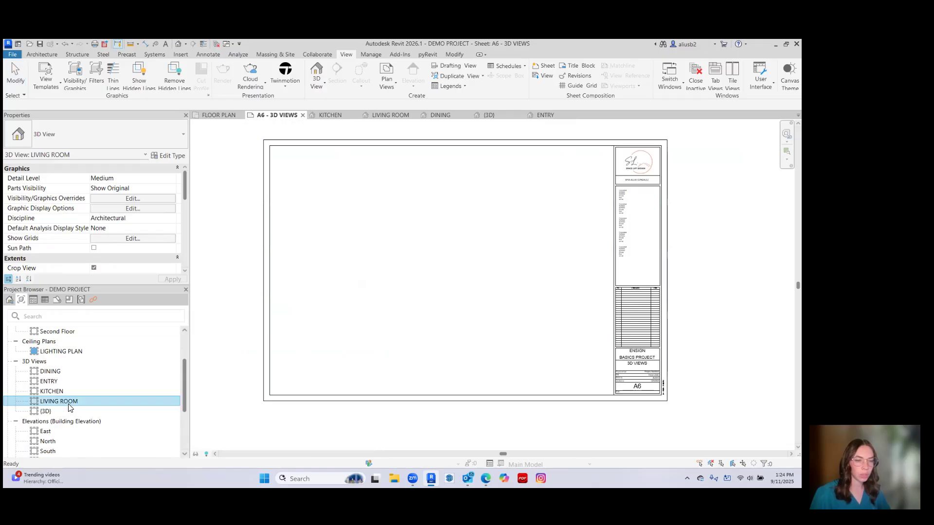
drag(366, 216, 365, 217)
click(358, 208)
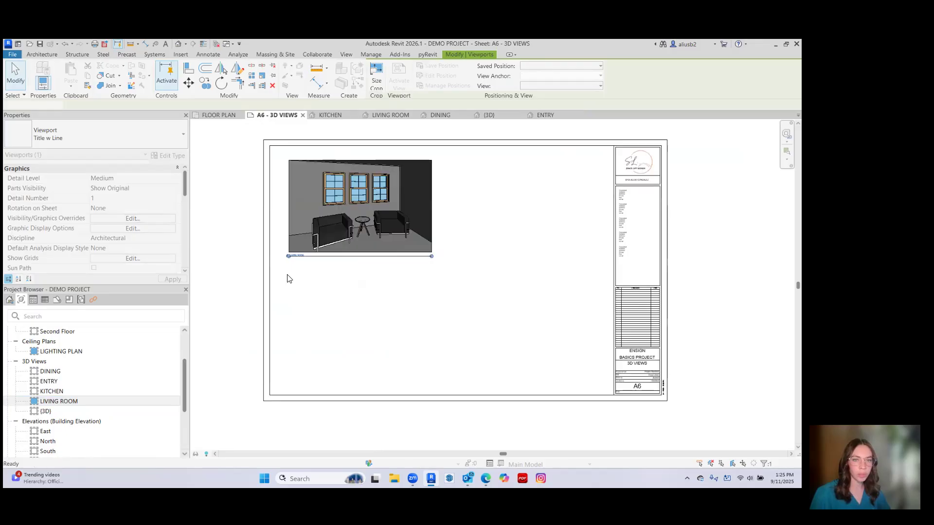
click(286, 278)
Place the KITCHEN view on the sheet directly below the LIVING ROOM view, aligned with it.
click(50, 392)
drag(50, 393, 331, 358)
mouse_move(342, 322)
mouse_down()
mouse_move(323, 335)
mouse_move(340, 337)
mouse_up()
click(357, 332)
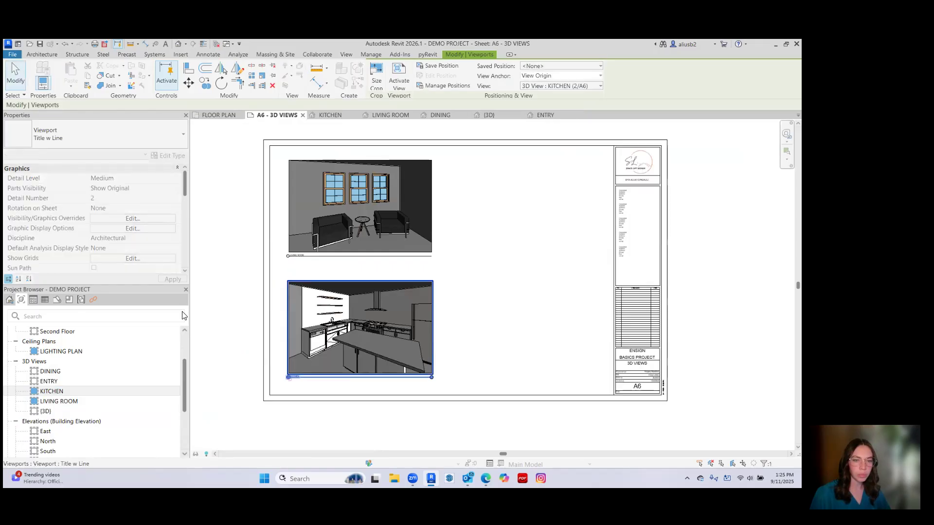
Place the ENTRY view on the sheet beside LIVING ROOM and the DINING view below it beside KITCHEN.
drag(59, 384, 64, 384)
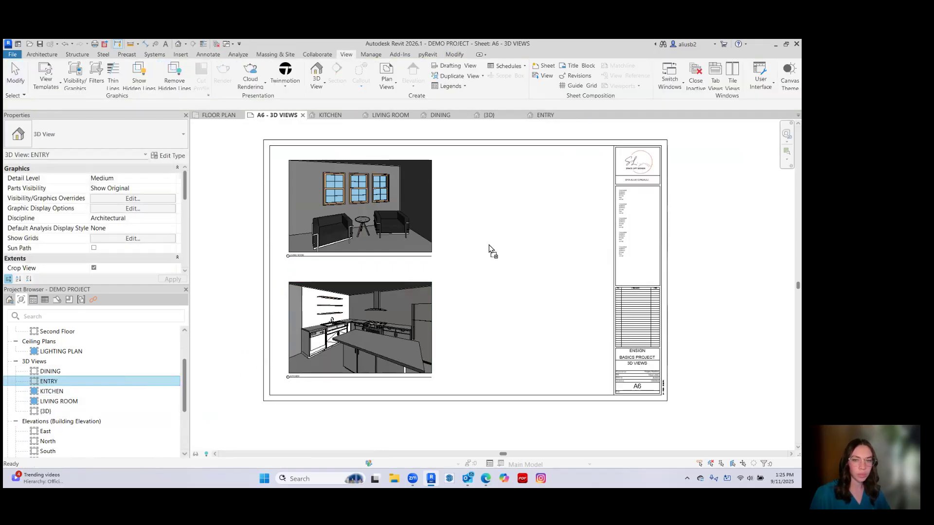
drag(489, 244, 516, 225)
click(531, 209)
click(50, 371)
drag(49, 371, 517, 334)
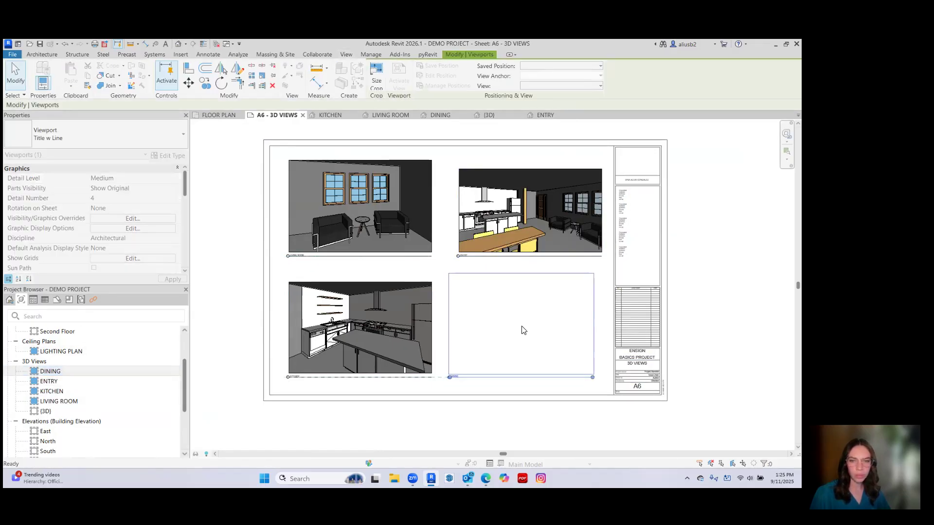
click(523, 330)
Activate the ENTRY view on the sheet and raise its crop region's top edge level with the LIVING ROOM view.
scroll(443, 257, up, 3)
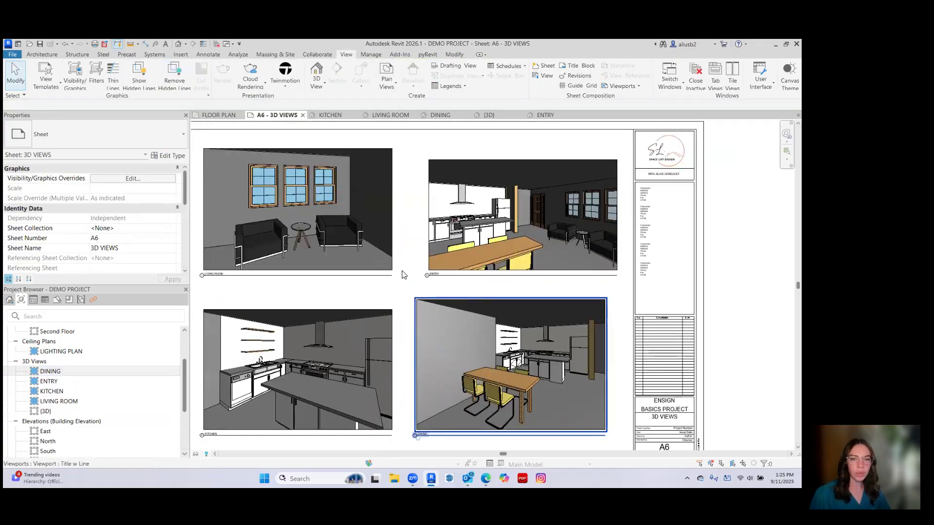
middle_drag(402, 292, 423, 299)
double_click(543, 209)
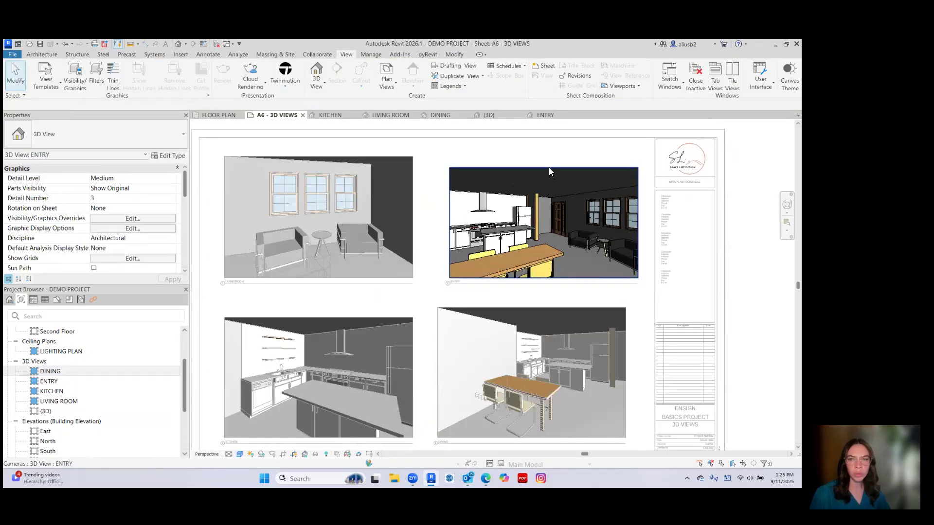
click(548, 168)
drag(543, 169, 540, 155)
click(435, 208)
scroll(436, 211, down, 2)
middle_drag(438, 213, 439, 189)
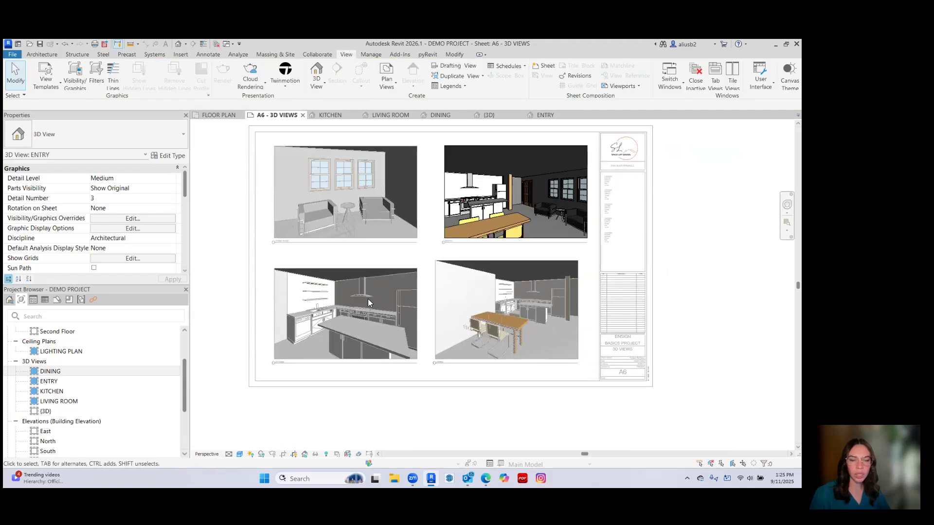
Activate the KITCHEN view on the sheet and raise its crop region's top edge level with the DINING view.
double_click(368, 303)
click(347, 269)
drag(348, 270, 347, 261)
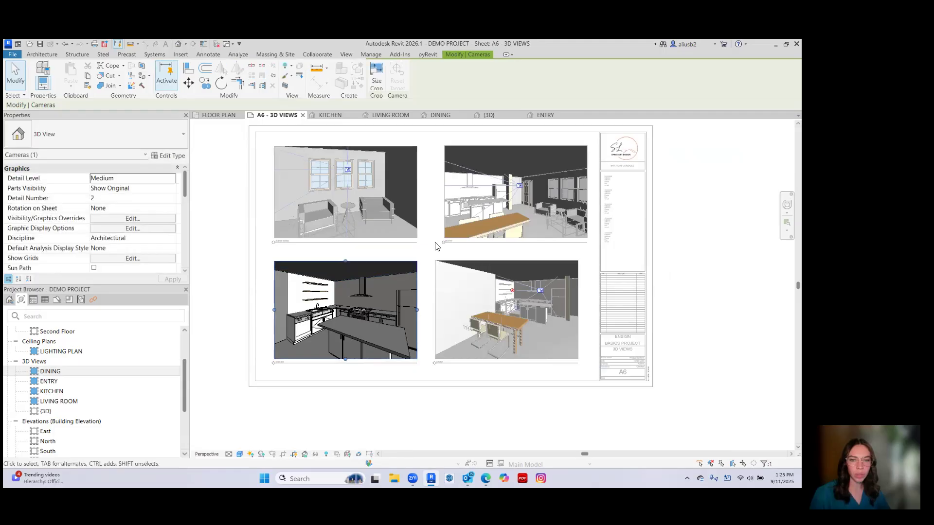
click(661, 282)
Extend the DINING view's crop region to line up with the ENTRY view's right edge and lengthen its title line to match.
double_click(630, 289)
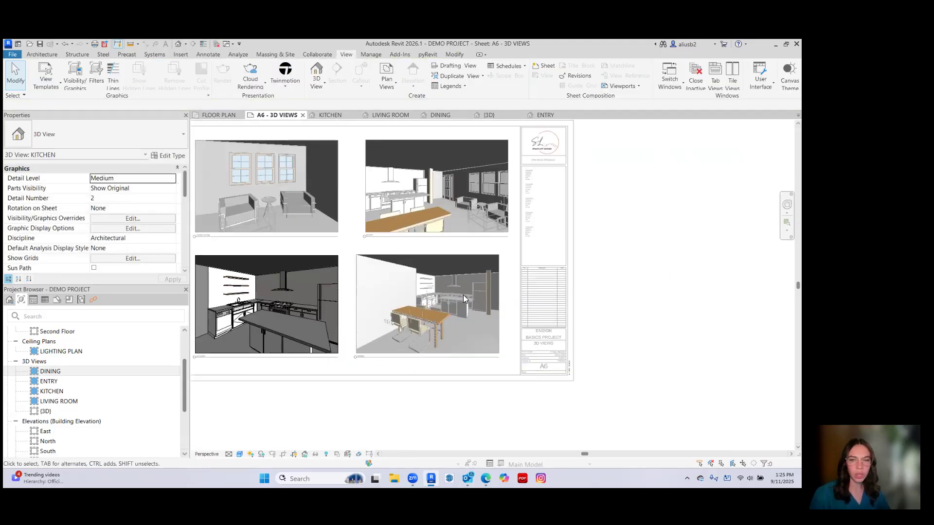
click(486, 302)
double_click(492, 305)
click(499, 303)
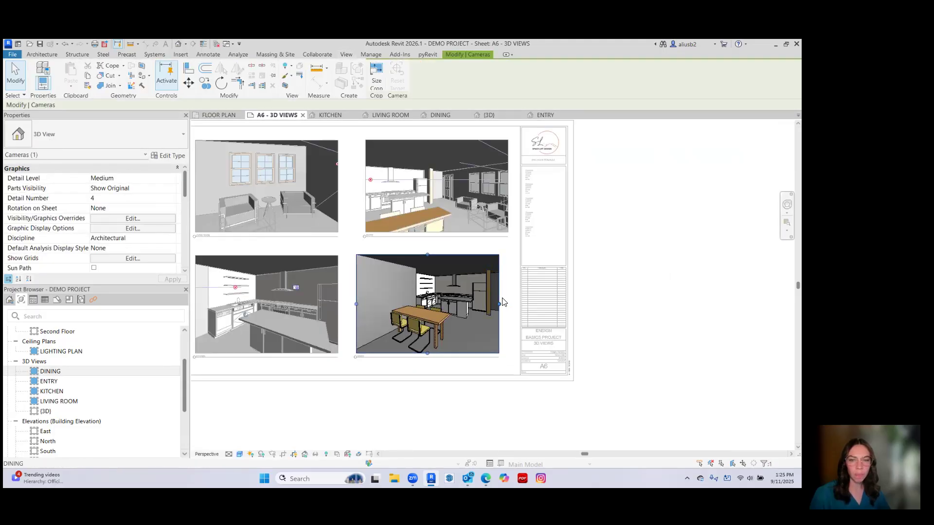
drag(500, 304, 508, 304)
click(642, 296)
scroll(607, 292, down, 1)
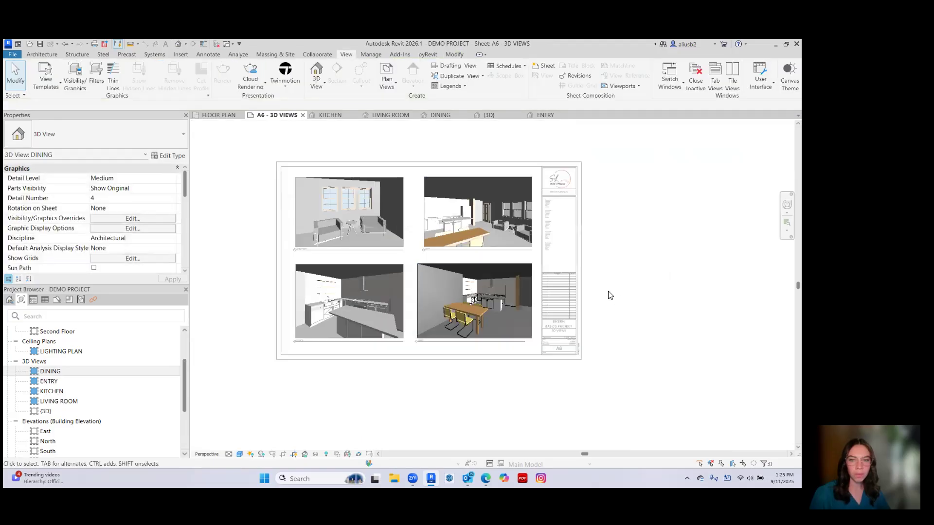
double_click(593, 291)
scroll(385, 353, up, 2)
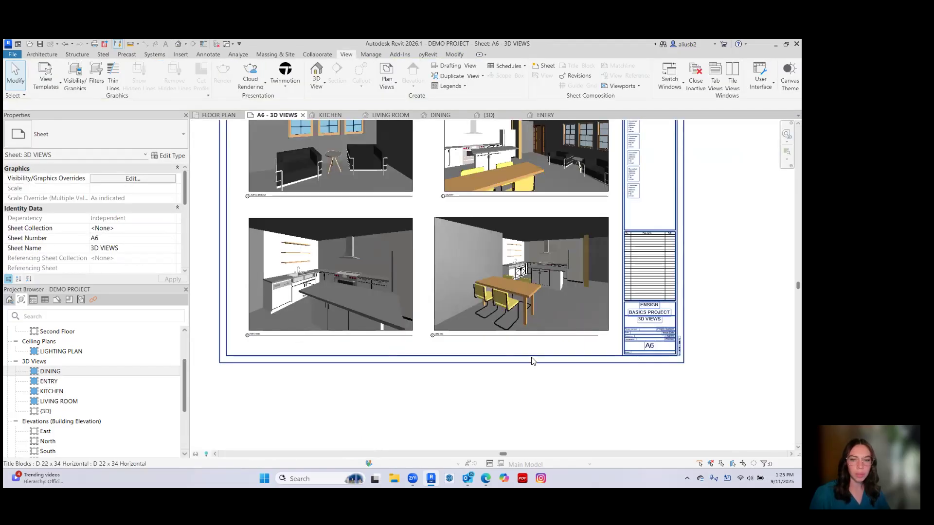
click(589, 318)
click(561, 388)
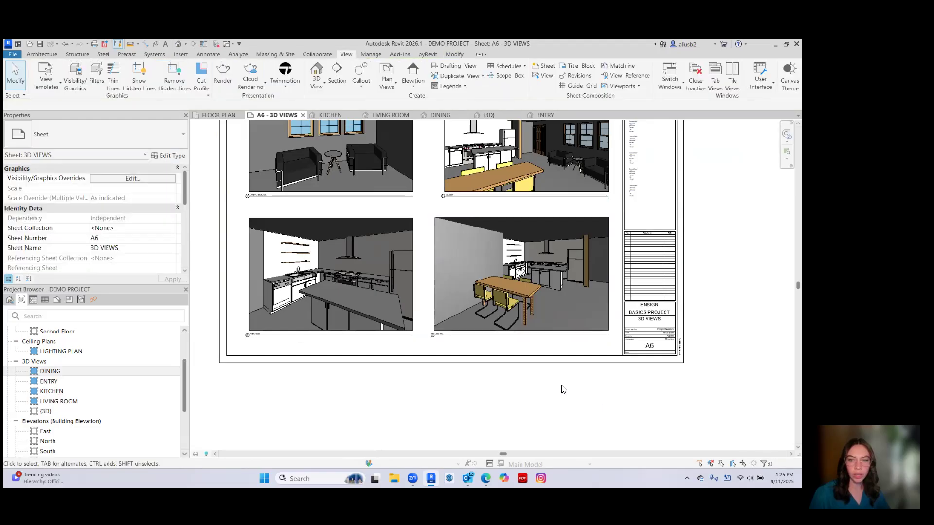
Move the ENTRY viewport left on the sheet until its left edge aligns with the DINING viewport below.
scroll(526, 375, down, 1)
scroll(452, 297, up, 2)
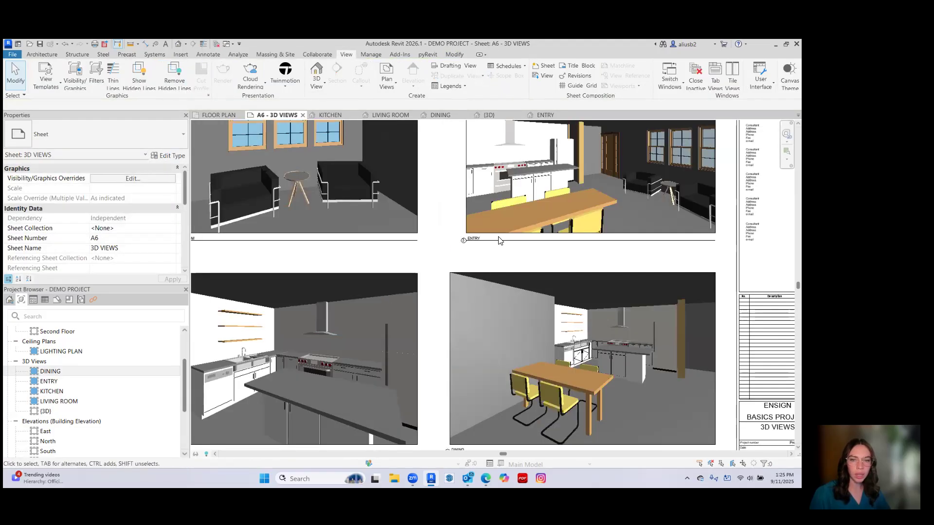
scroll(490, 243, down, 1)
click(472, 220)
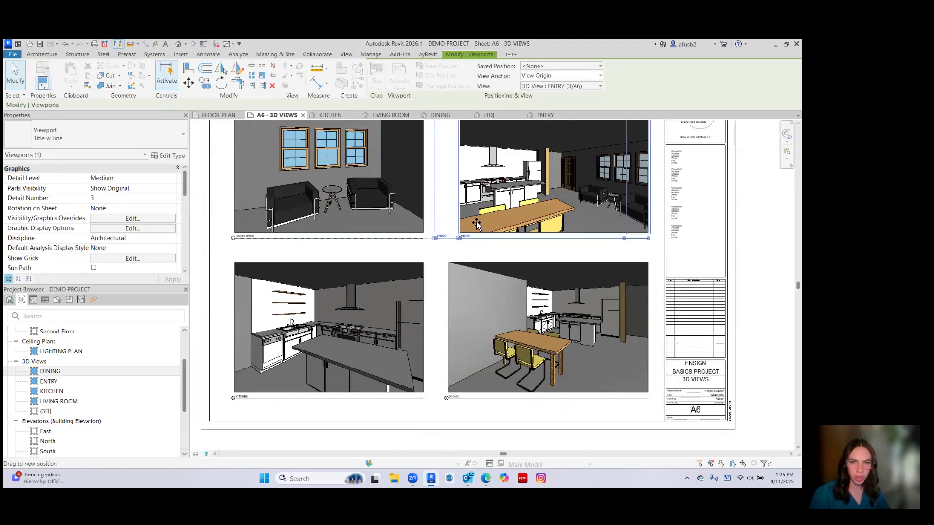
click(506, 256)
scroll(540, 252, down, 2)
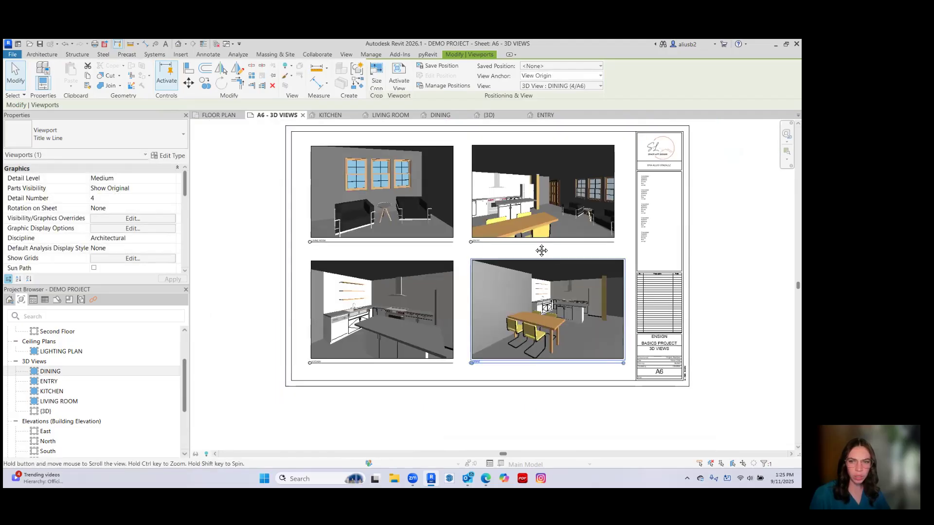
Pull in the DINING view's right crop edge to match the ENTRY view's width and shorten its title line accordingly.
scroll(579, 289, up, 1)
double_click(579, 290)
scroll(607, 300, up, 1)
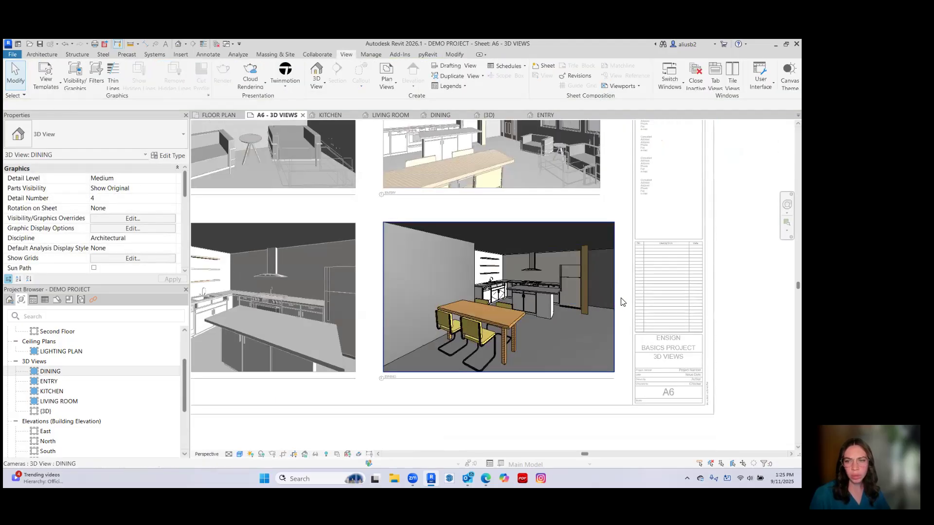
click(613, 296)
drag(613, 296, 598, 298)
click(607, 299)
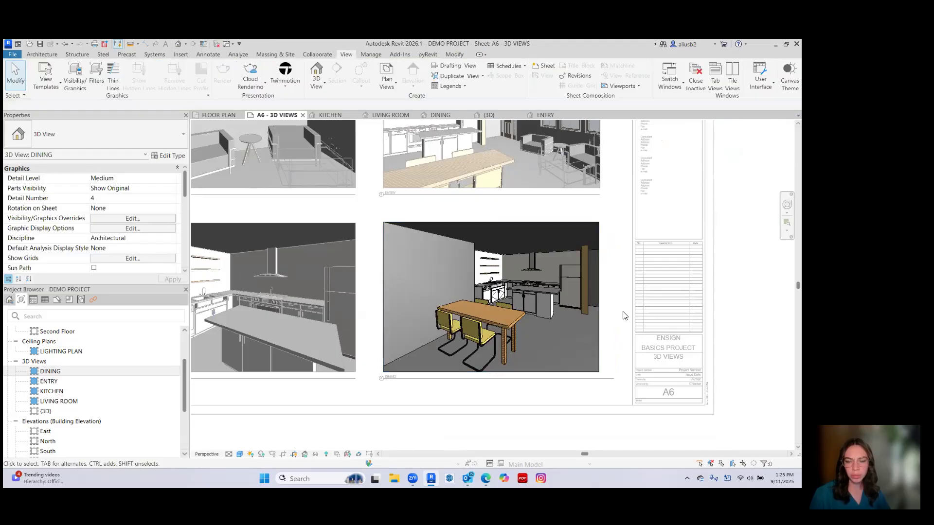
double_click(738, 307)
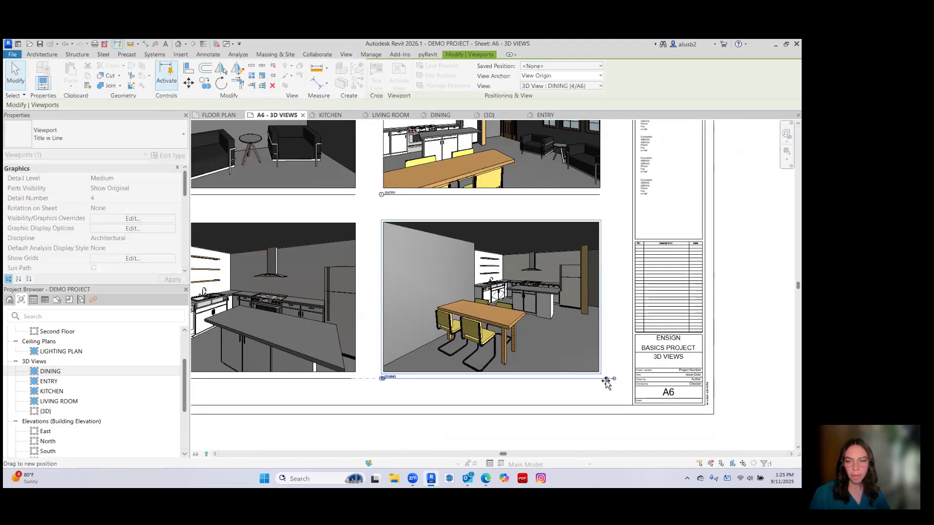
click(621, 364)
Select all four viewports on the sheet and move them together slightly right to centre them in the drawing area.
key(z)
key(f)
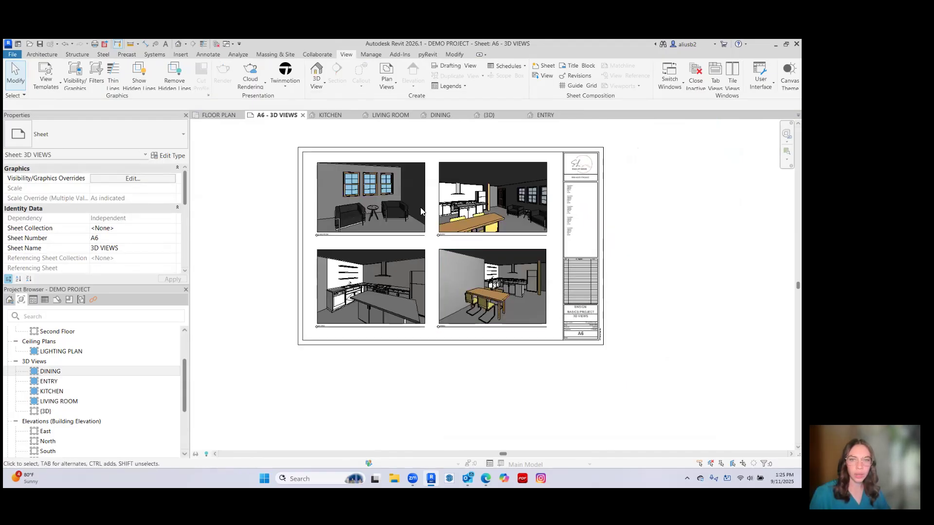
click(408, 214)
key(s)
key(a)
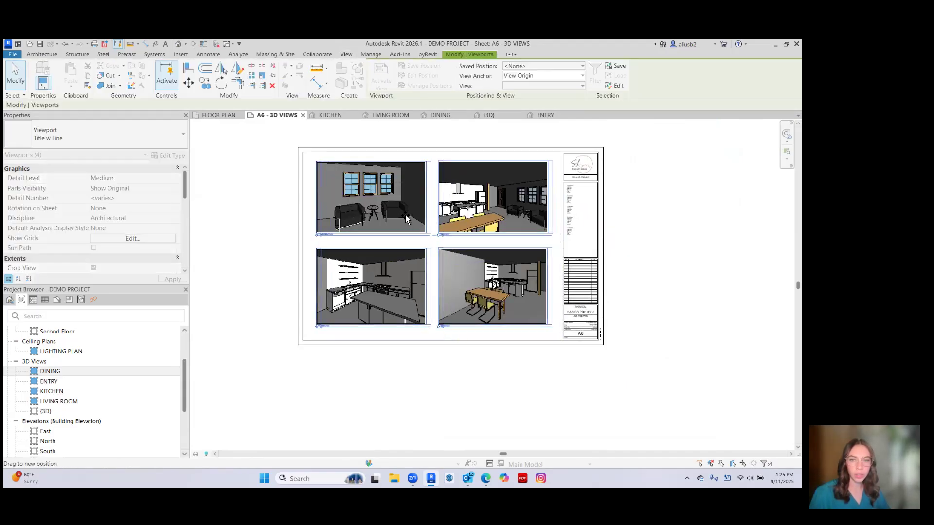
click(646, 271)
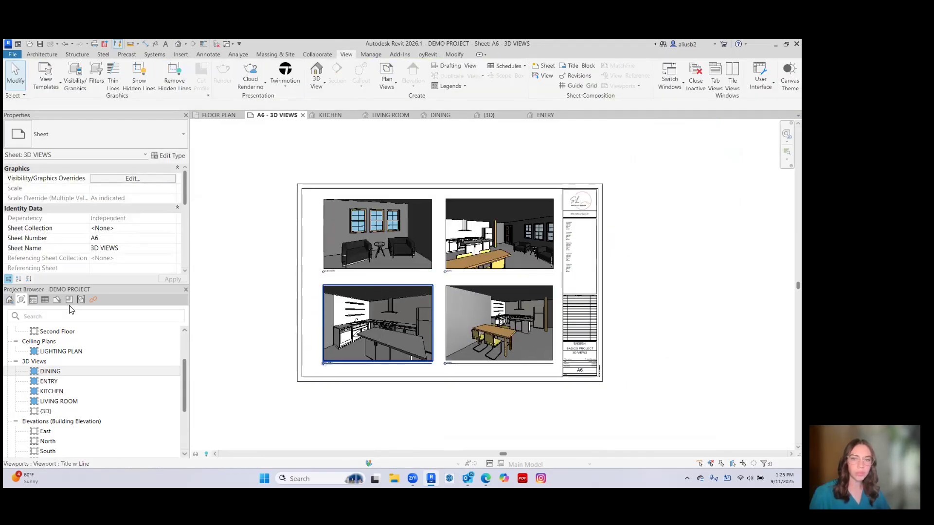